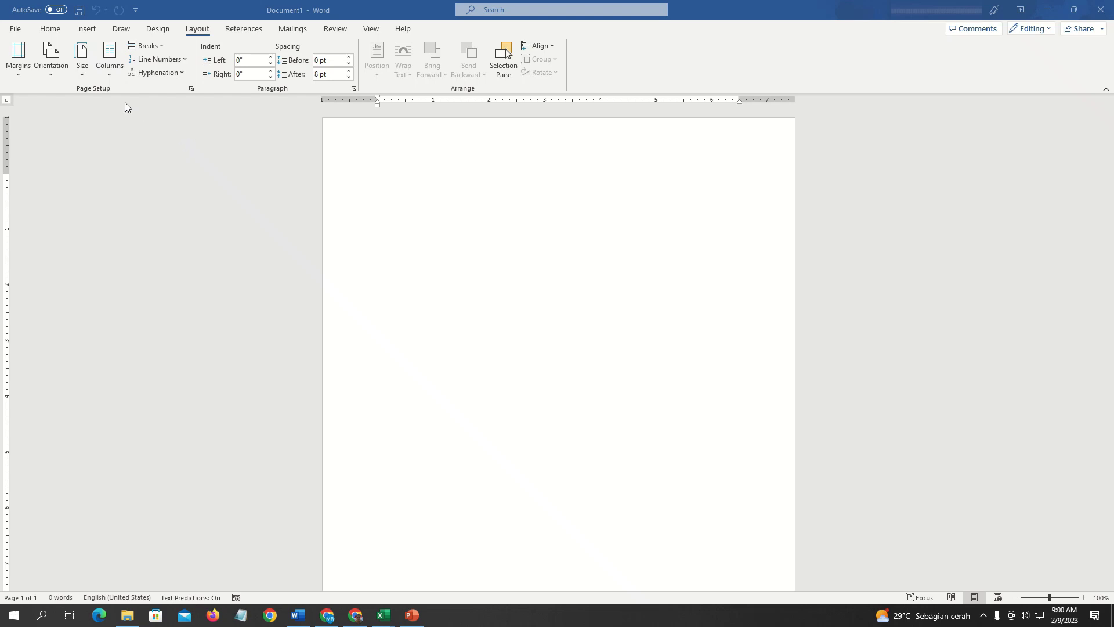
- Check Word's preset paper sizes for F4, find none, and open More Paper Sizes
click(82, 70)
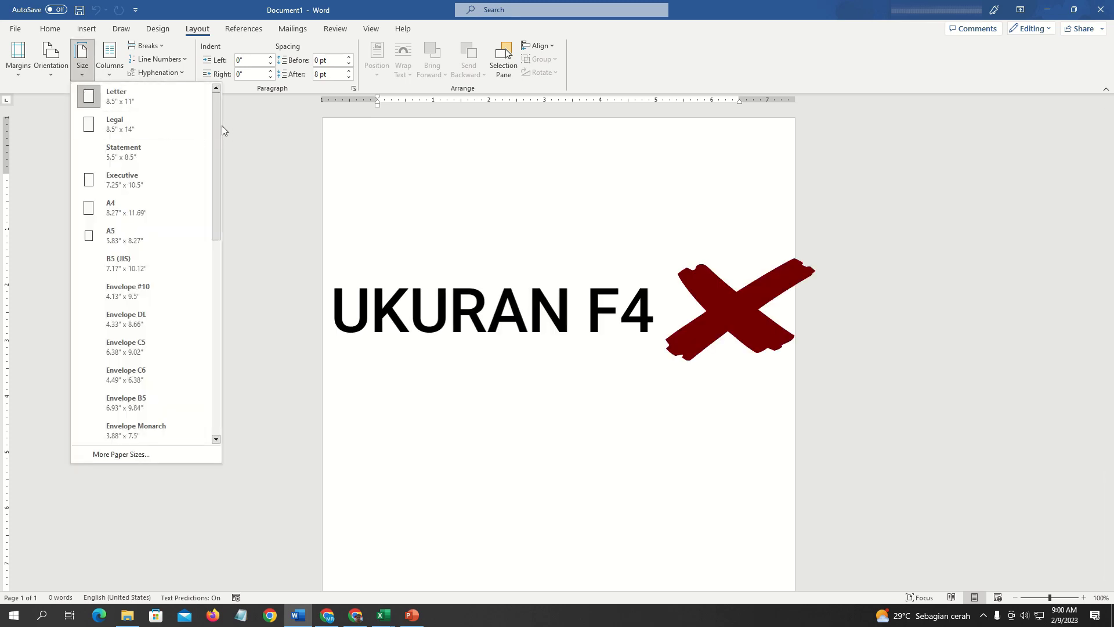
drag(217, 123, 223, 269)
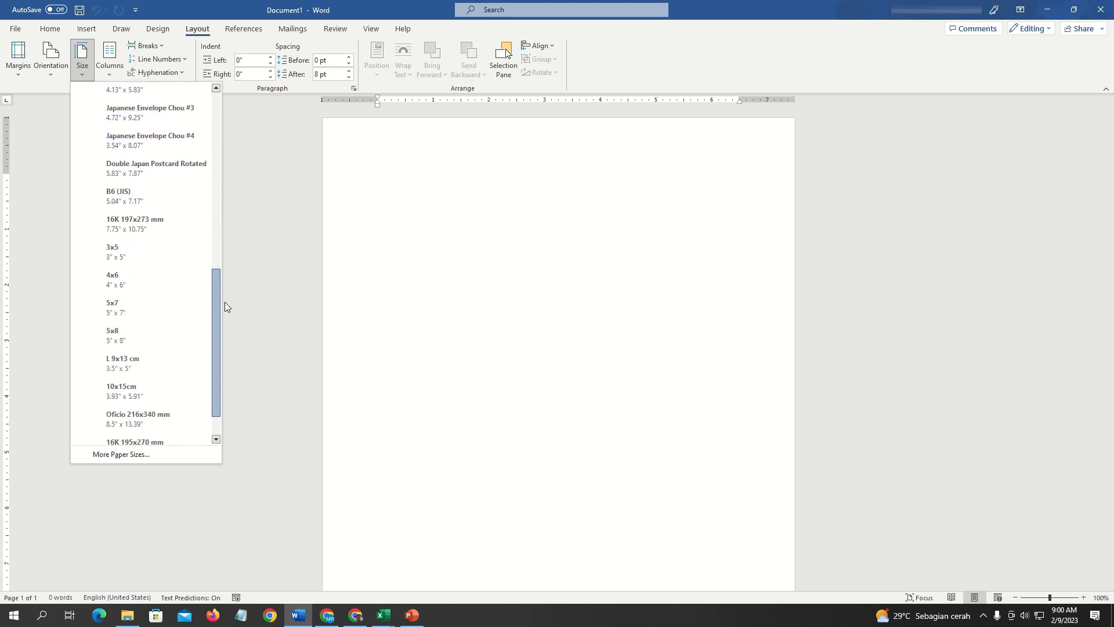
drag(223, 269, 226, 346)
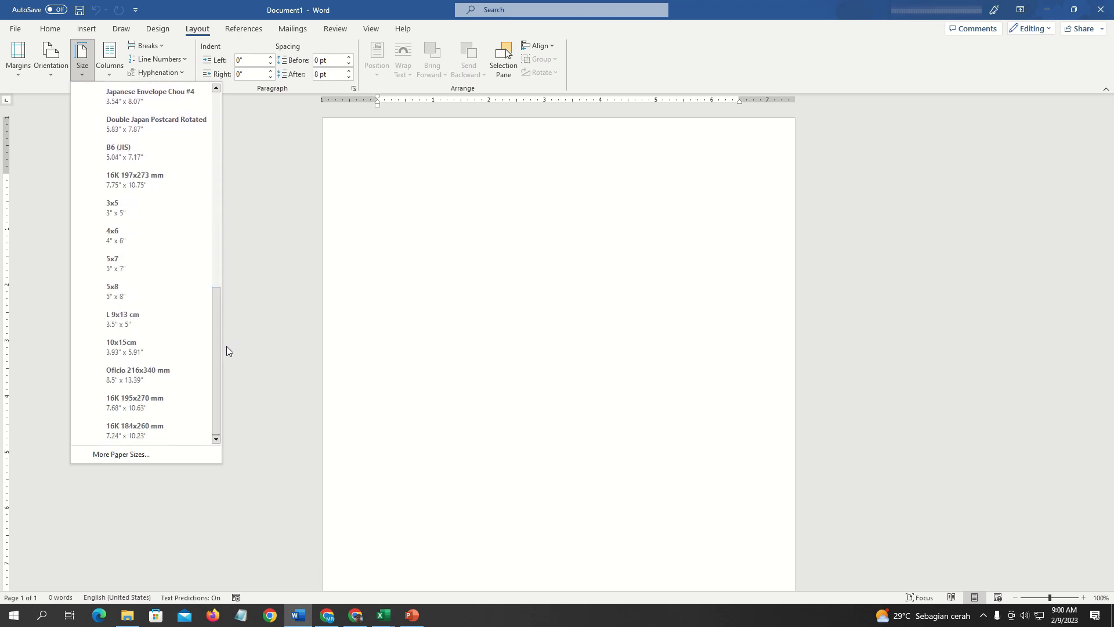
click(137, 456)
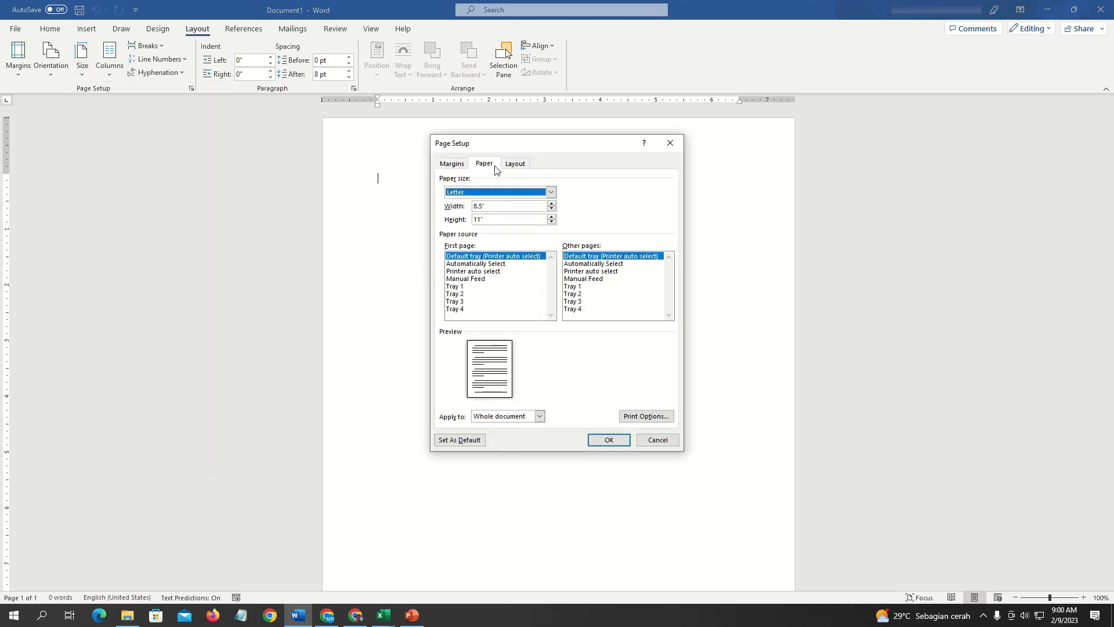
- Set a custom paper size of width 21.59 cm and height 33.02 cm
click(550, 192)
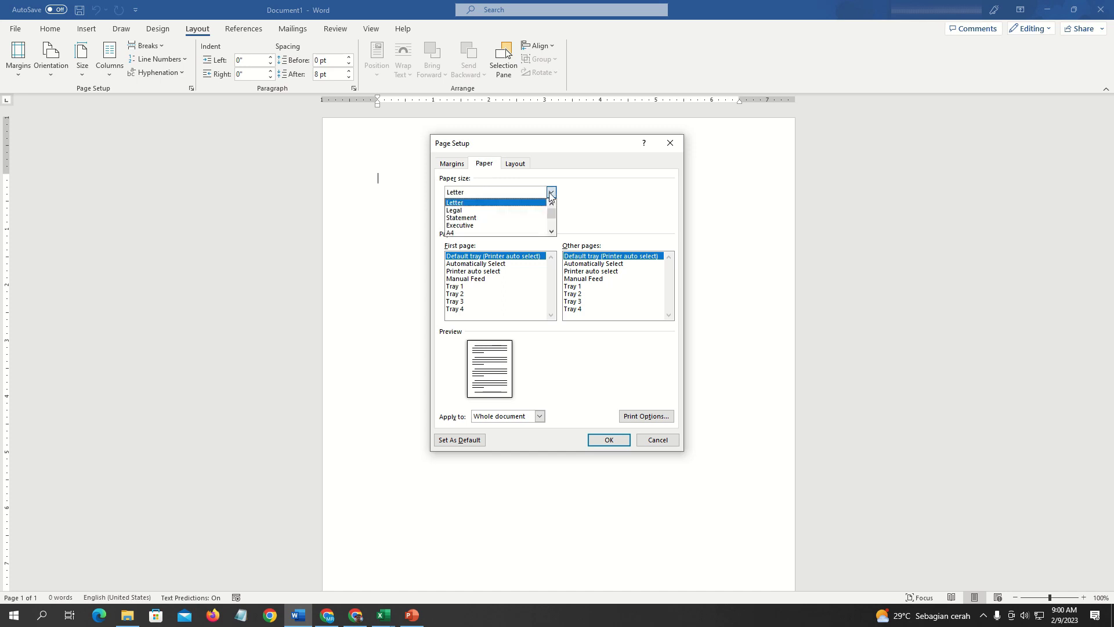
drag(552, 211, 552, 226)
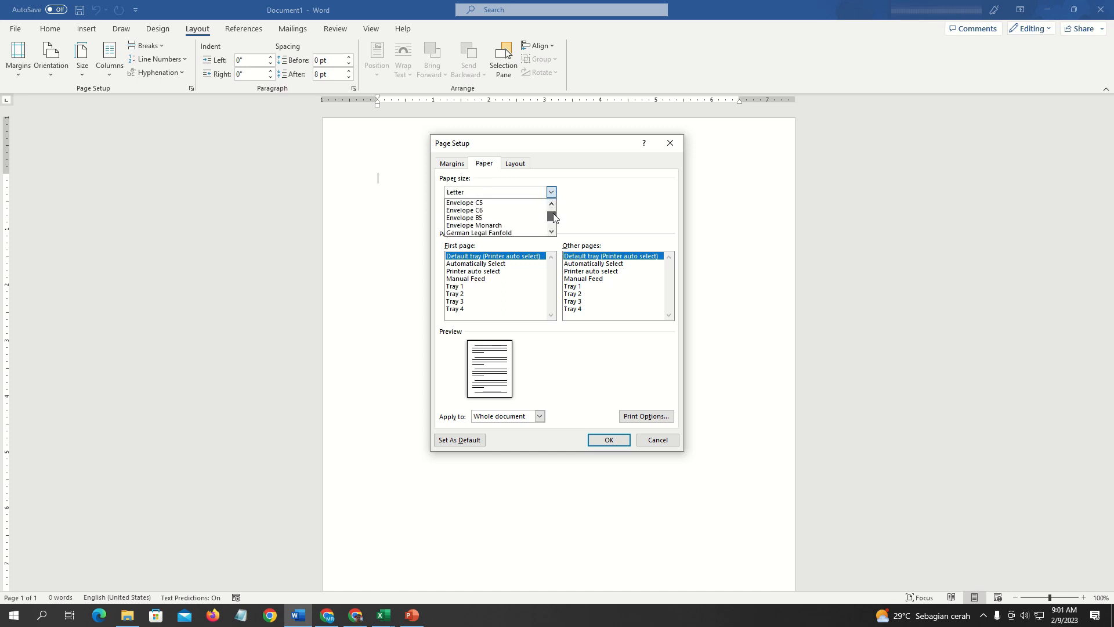
click(503, 232)
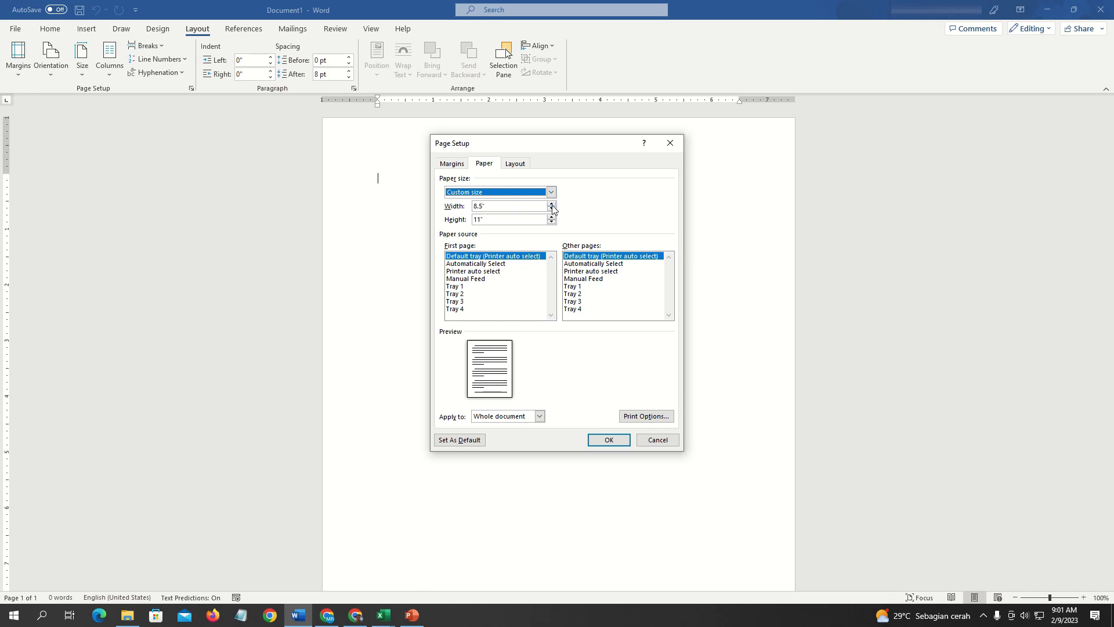
drag(489, 205, 468, 204)
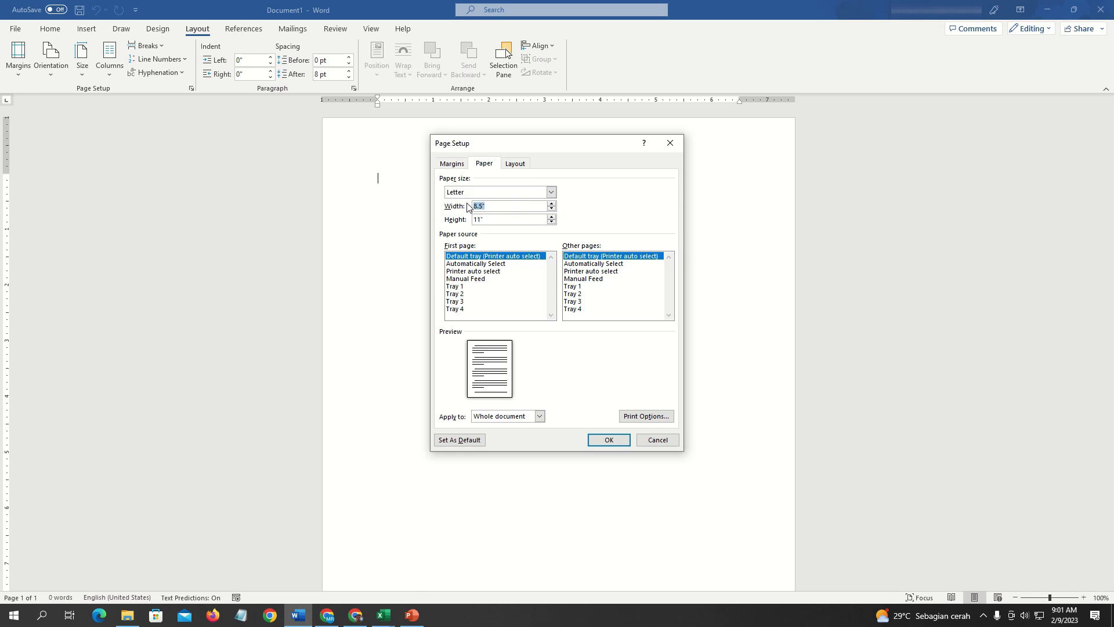
text(21)
drag(486, 219, 473, 217)
text(33.02)
text(cm)
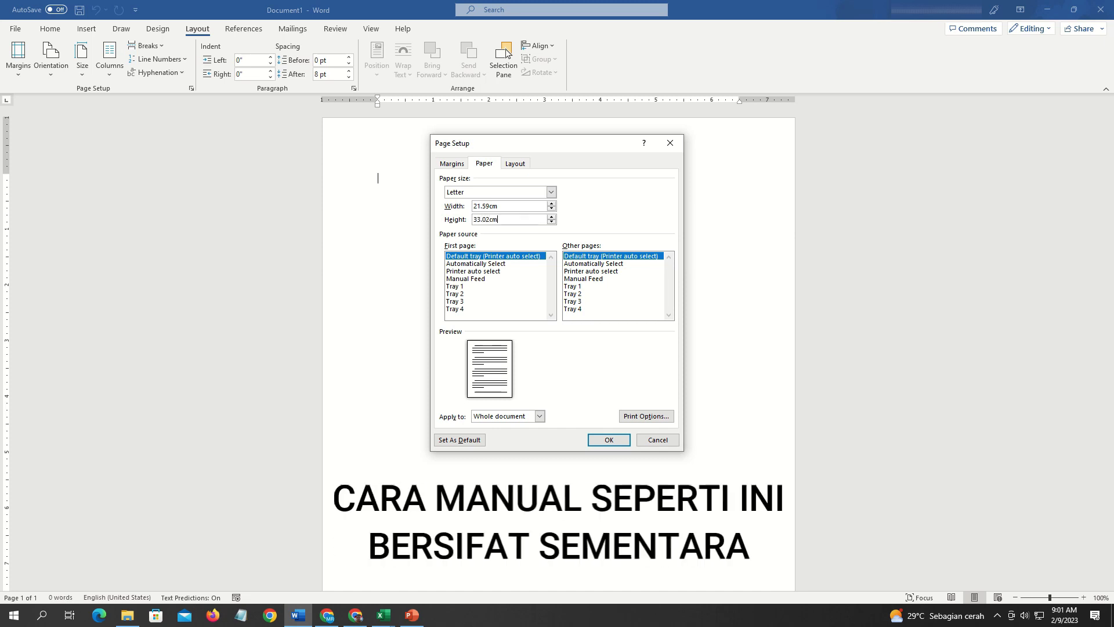
click(607, 439)
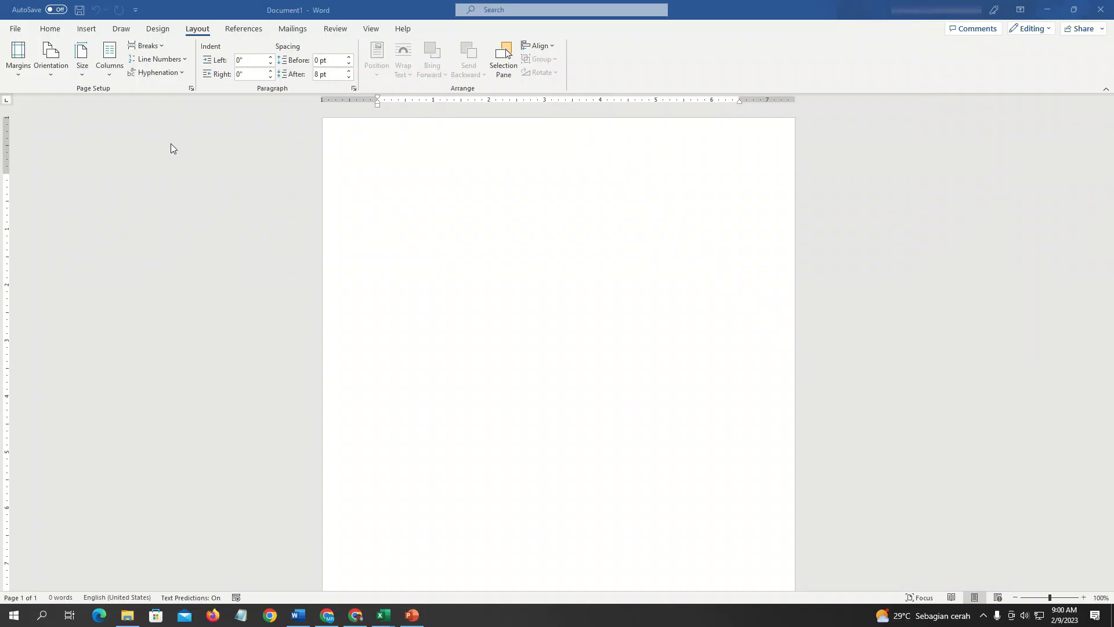
- Reopen Page Setup on the Paper tab via More Paper Sizes, still showing Letter 8.5" x 11"
click(82, 79)
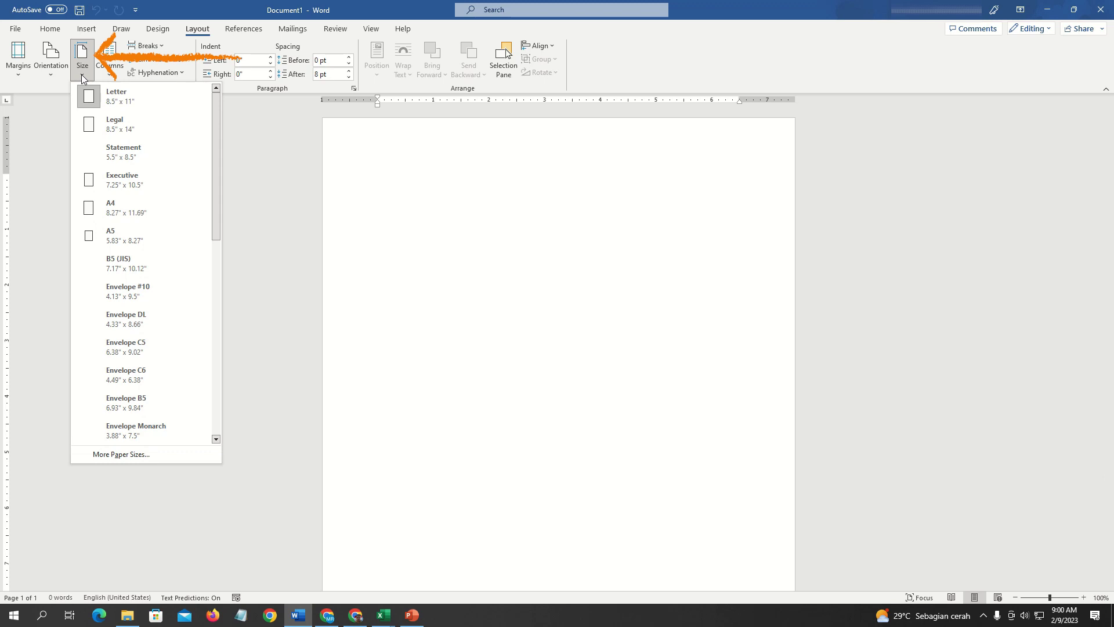
drag(221, 125, 224, 281)
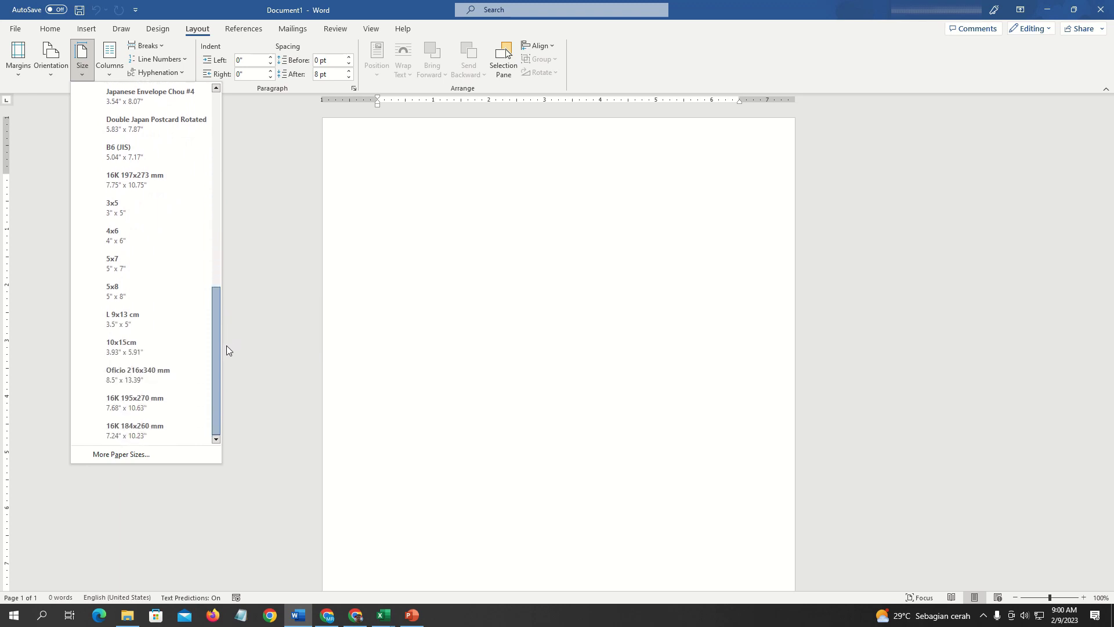
drag(223, 276, 226, 346)
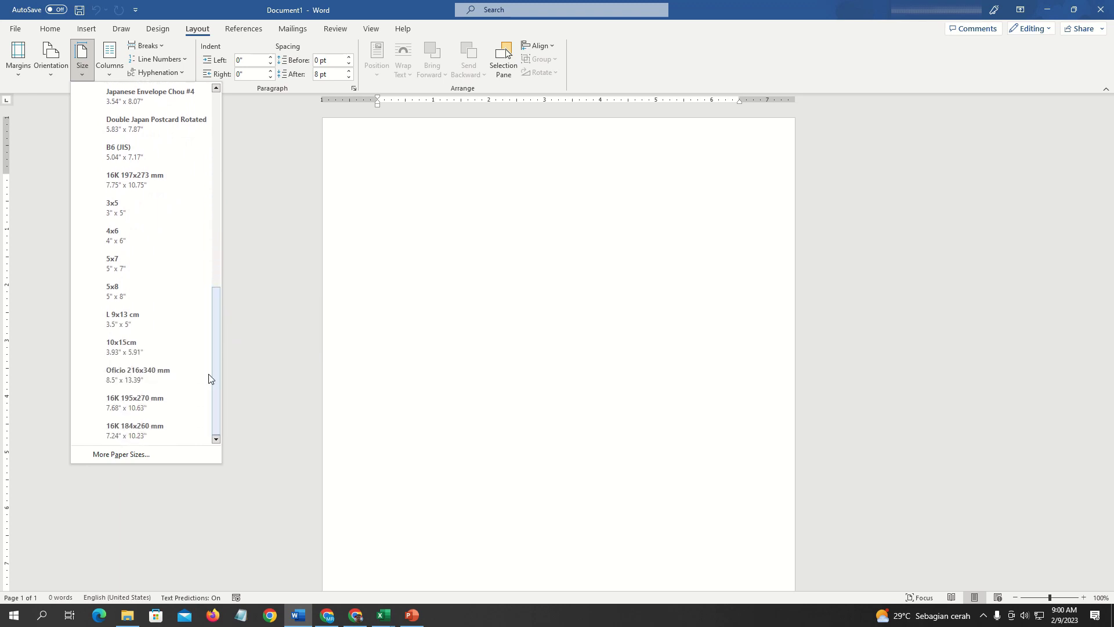
click(137, 455)
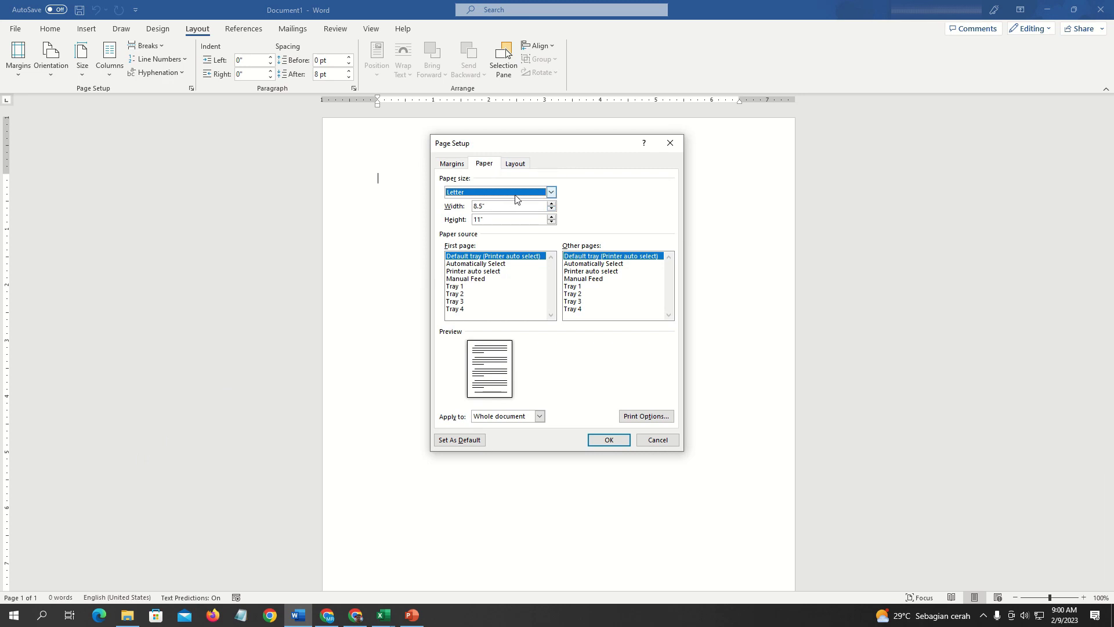
- Apply a custom 21.59 cm × 33.02 cm page, recognised as German Legal Fanfold
click(550, 193)
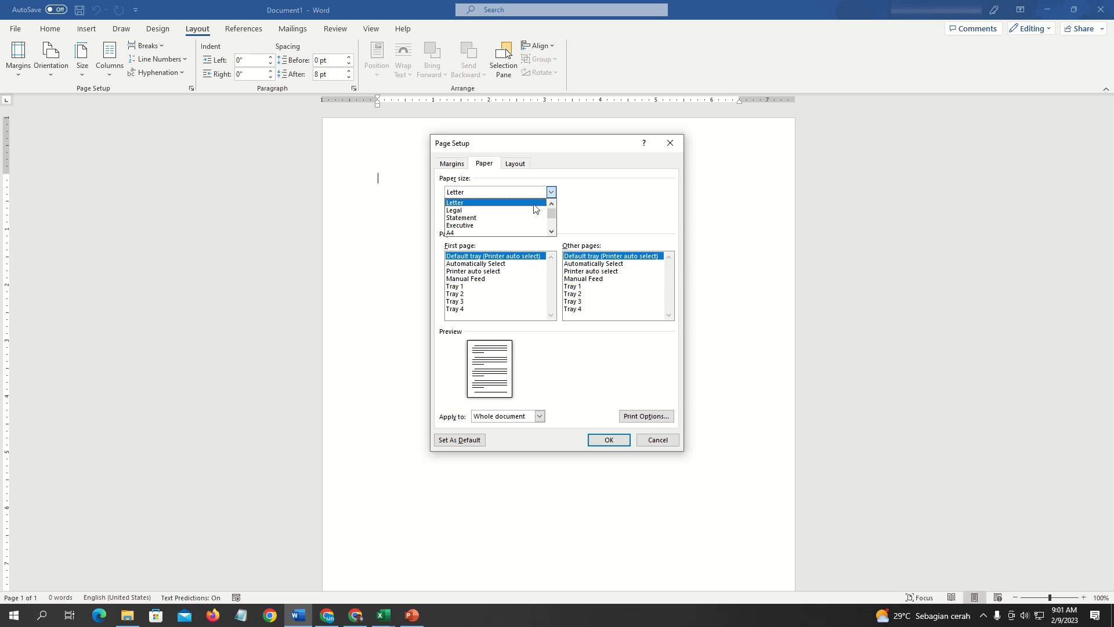
drag(554, 215, 554, 223)
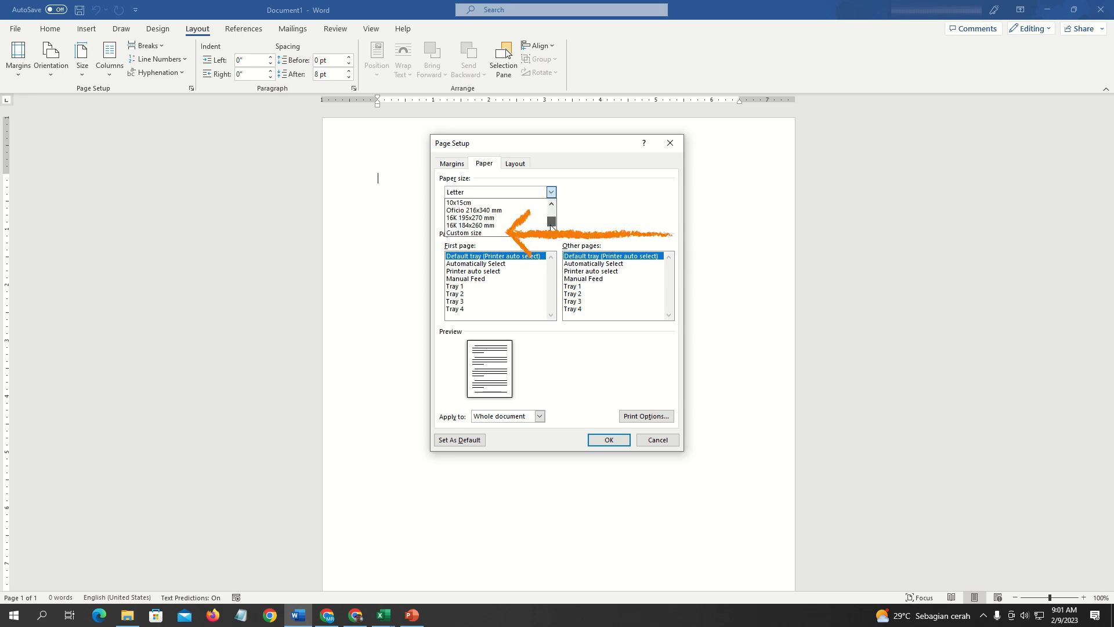
click(504, 233)
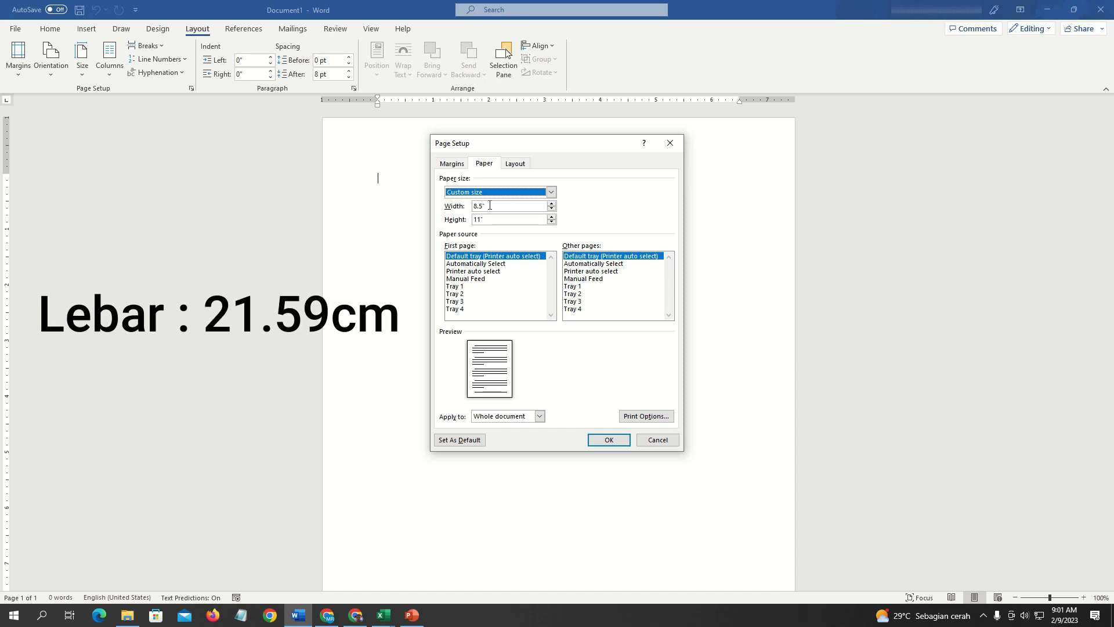
drag(487, 206, 468, 204)
text(21.5)
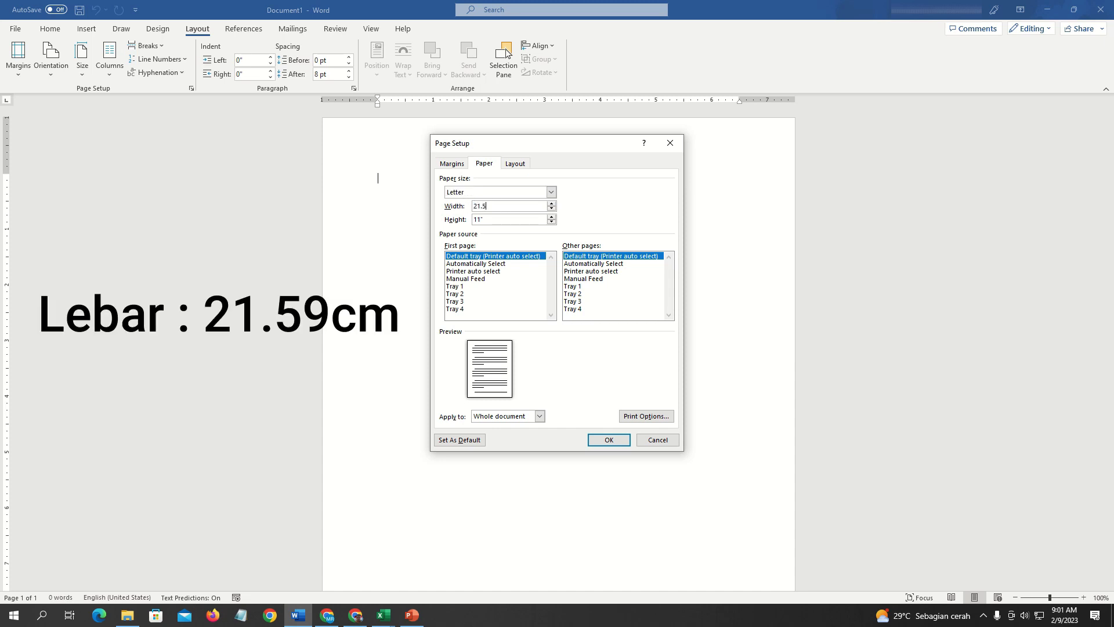
text(9cm)
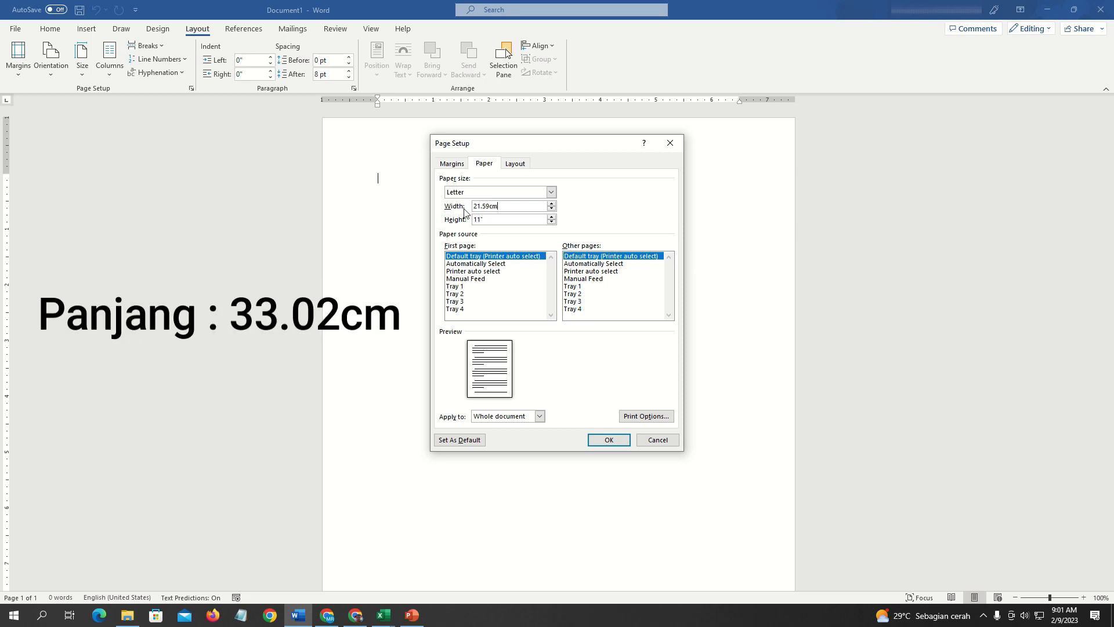
drag(486, 220, 473, 219)
text(33.02)
text(cm)
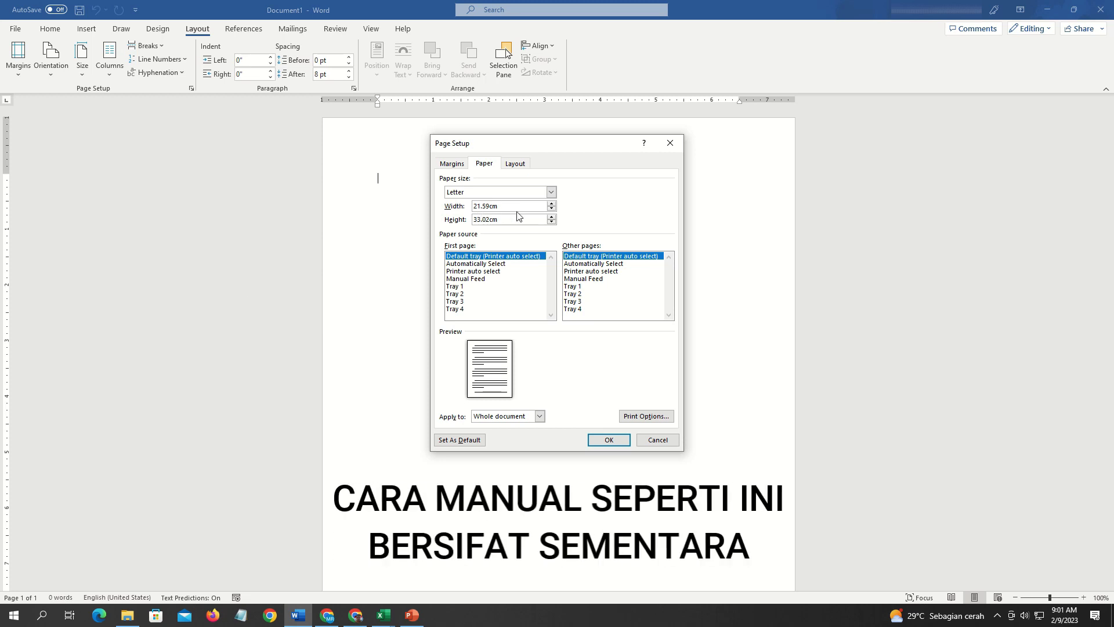
click(604, 439)
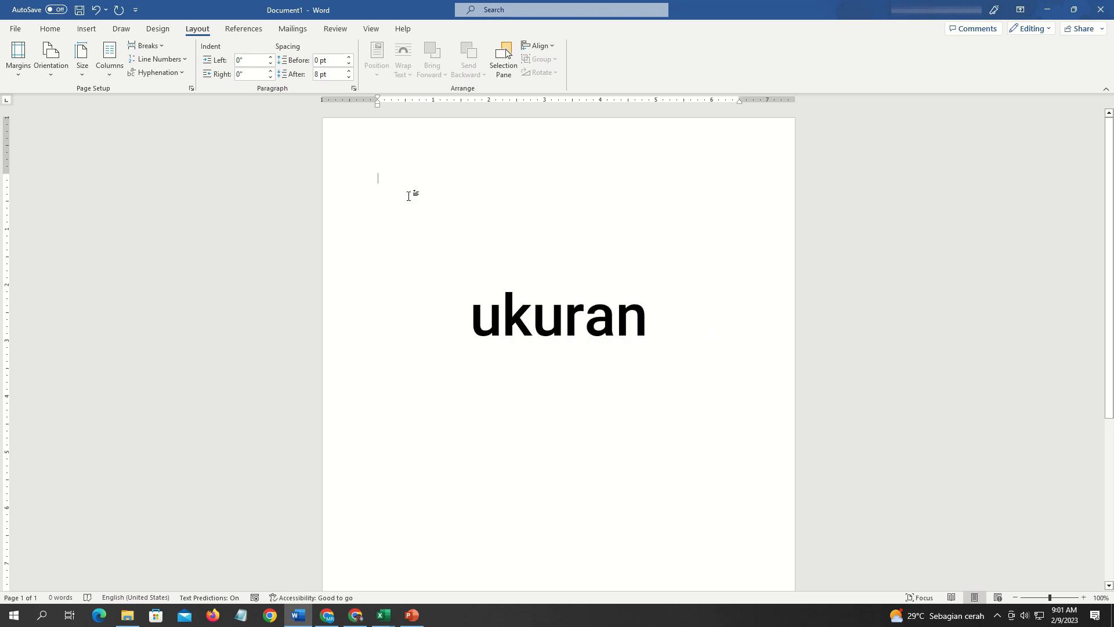
- Search Windows for 'control' and open Control Panel
click(49, 618)
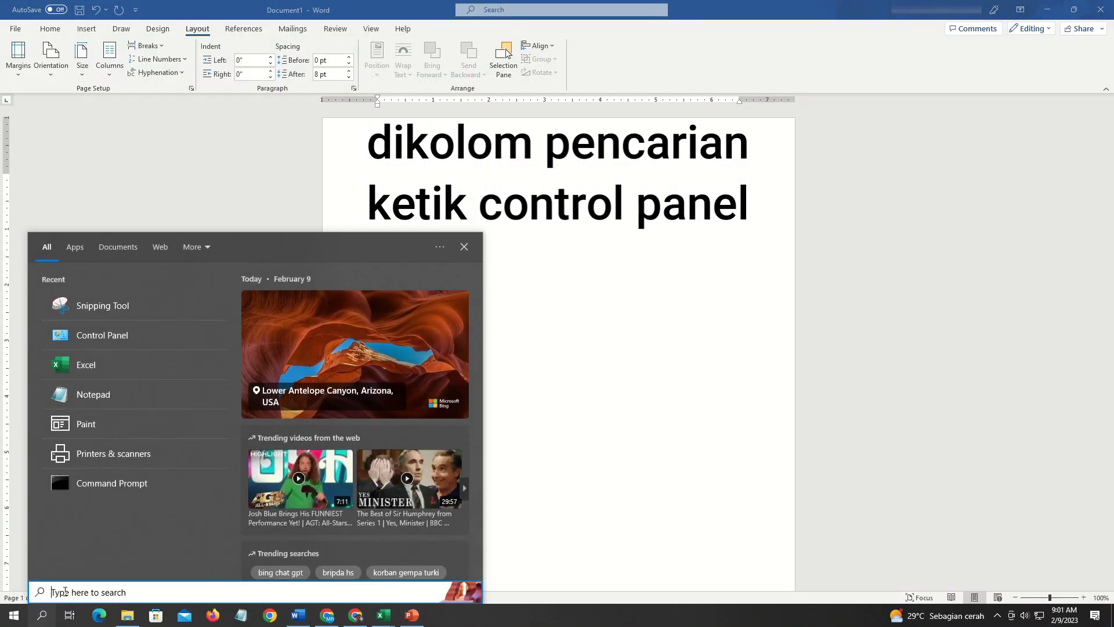
text(control)
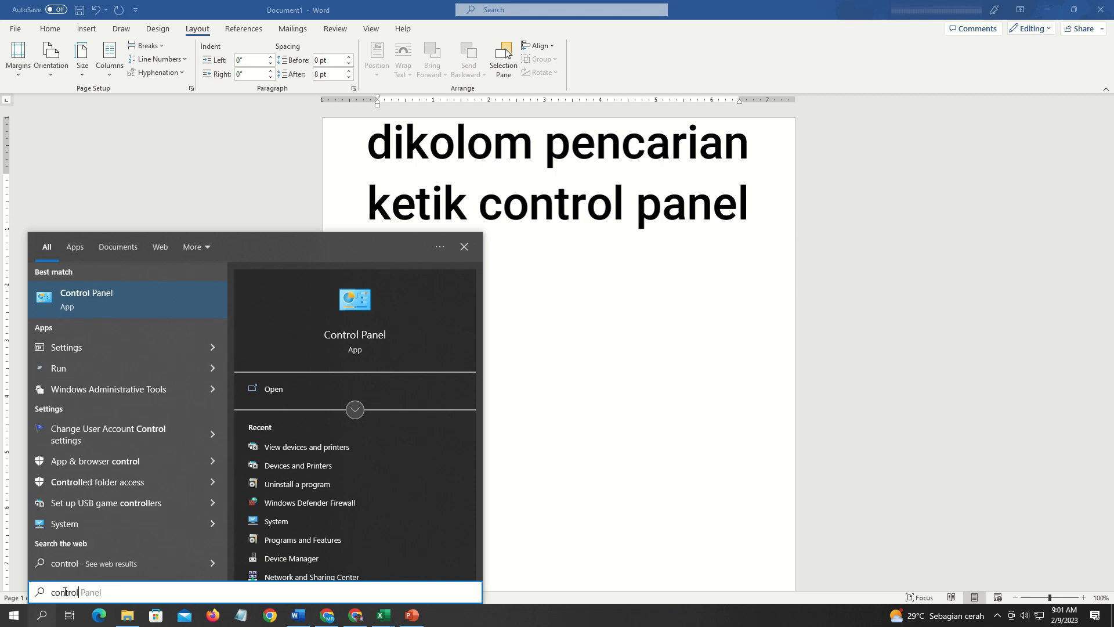
click(174, 294)
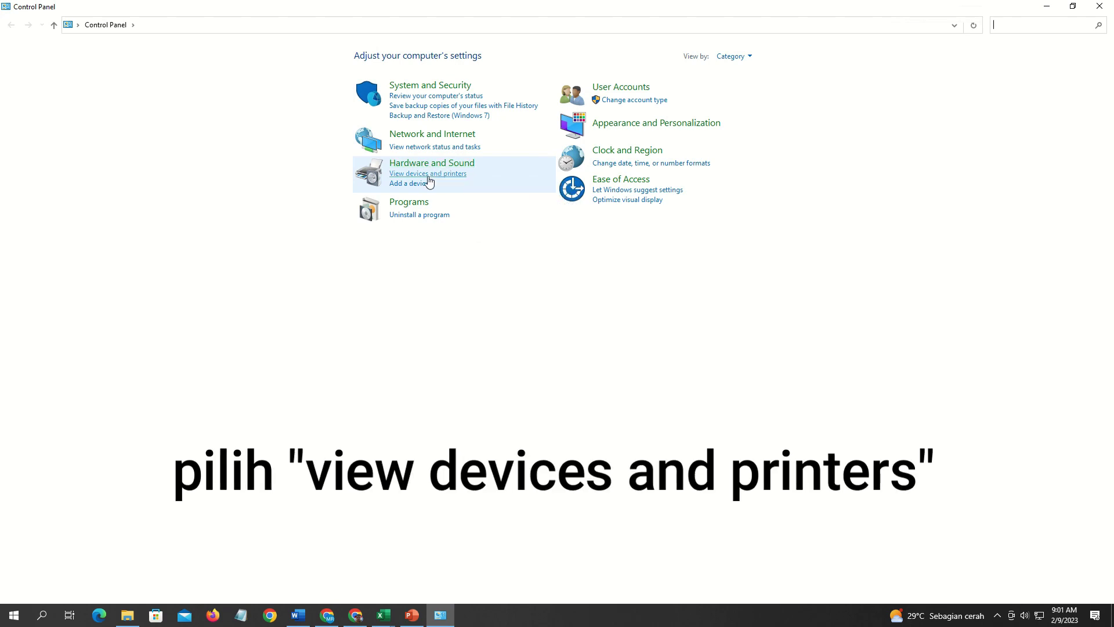
- Switch Control Panel's view to Small icons, then back to Category
click(747, 58)
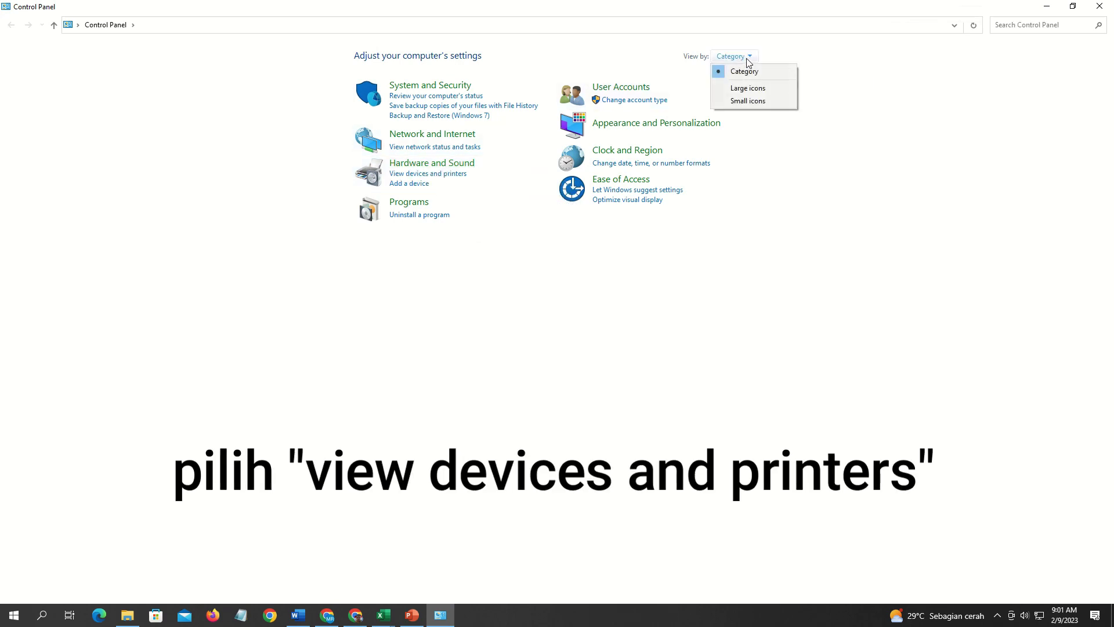
click(757, 101)
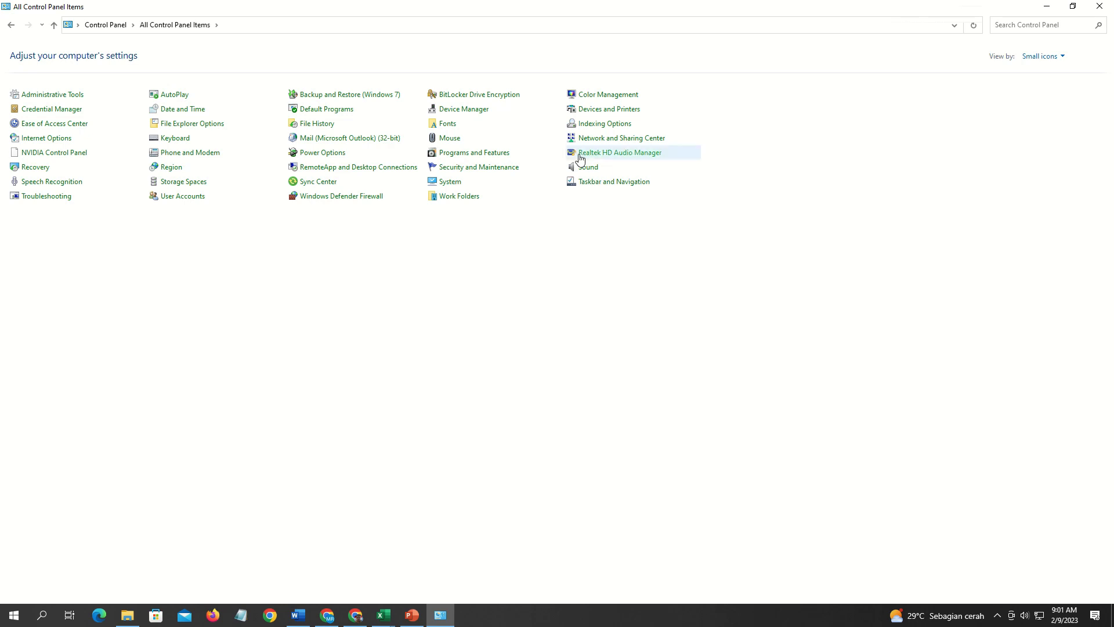
click(1059, 56)
click(1050, 72)
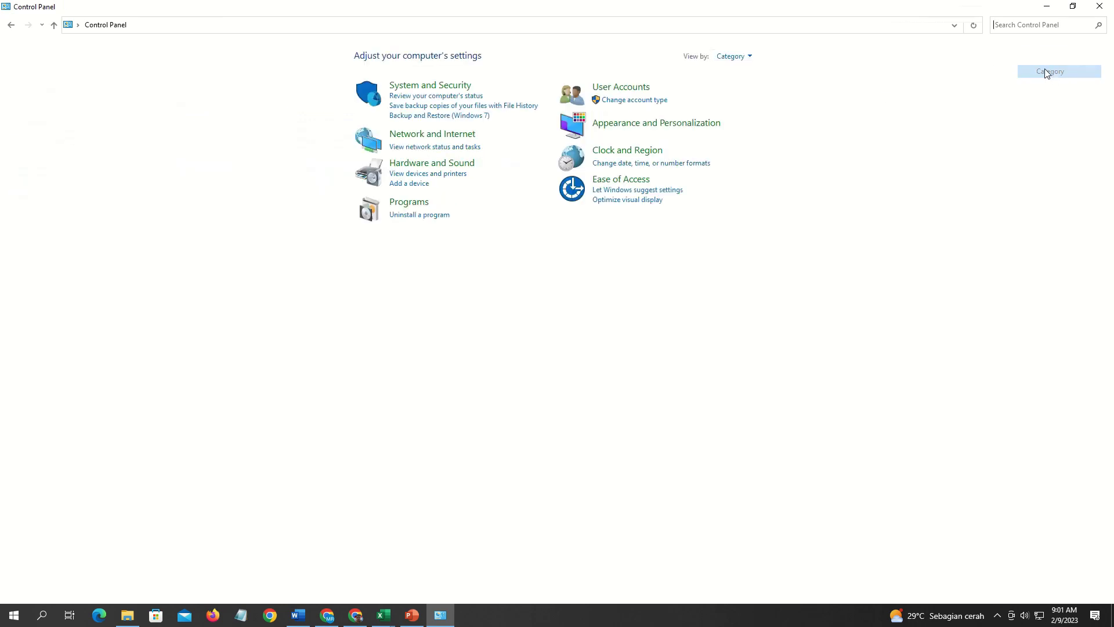
- Make the HPA6AB91 Samping kiri printer the default in Devices and Printers
click(432, 174)
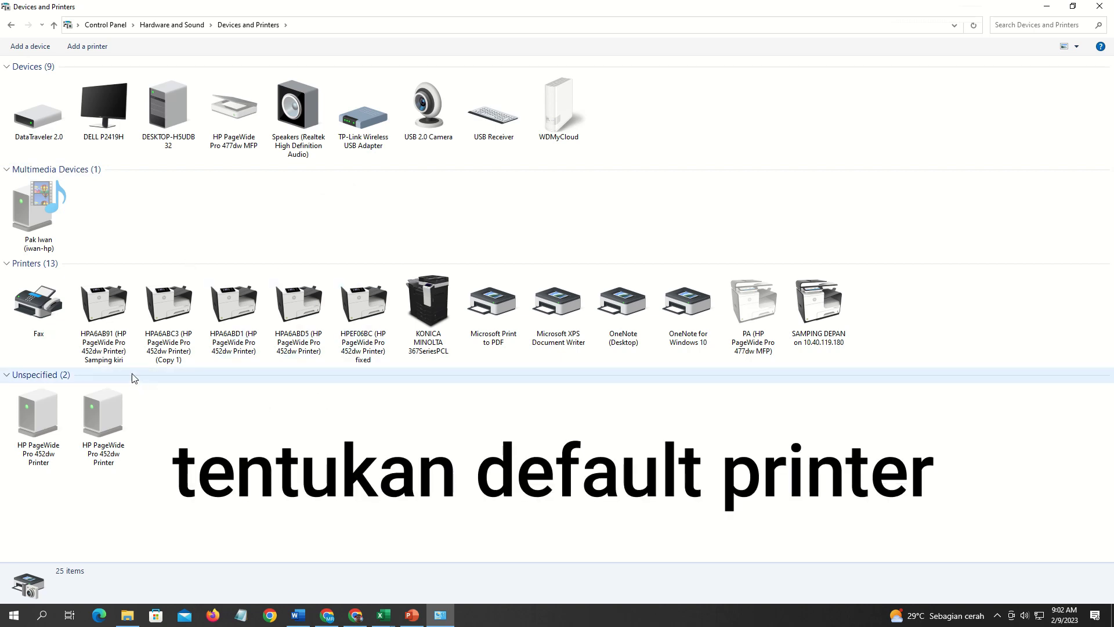
click(110, 307)
right_click(111, 307)
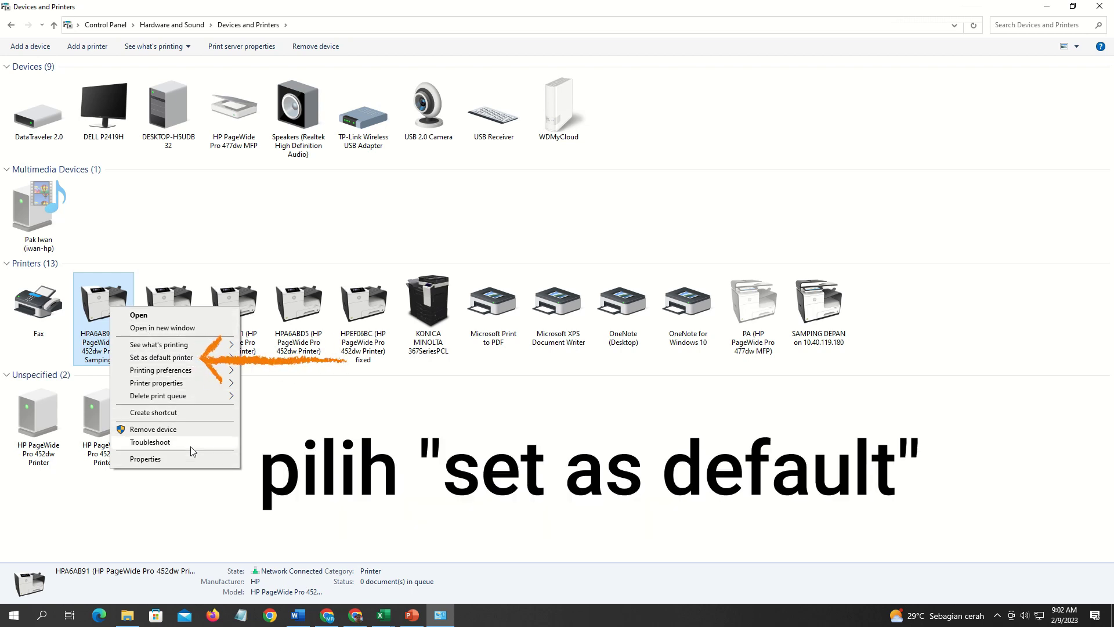
mouse_move(161, 357)
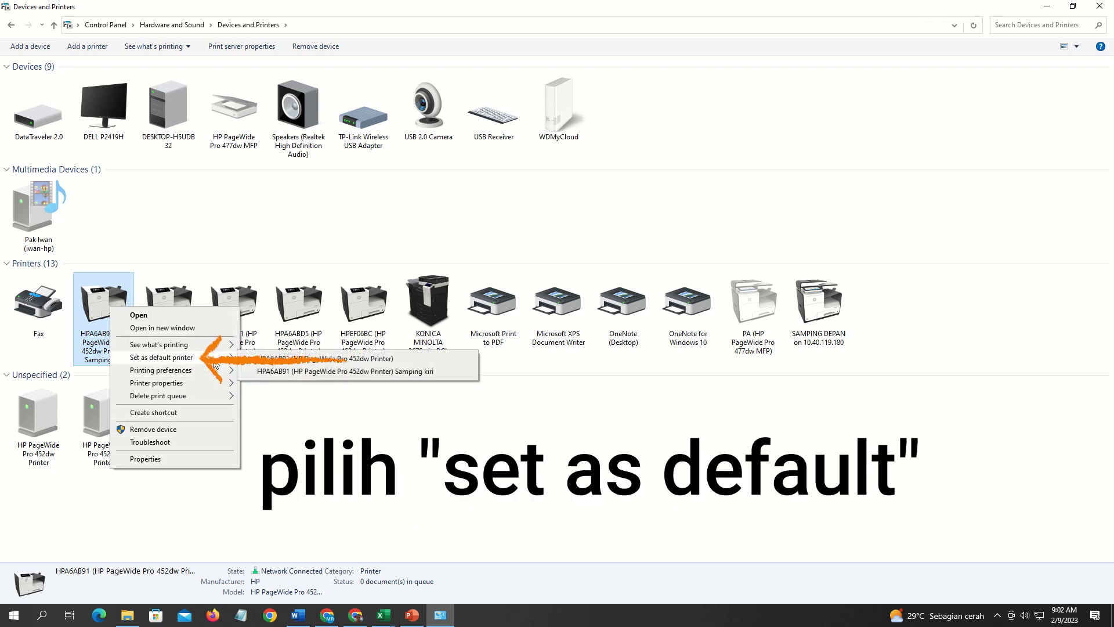
click(308, 372)
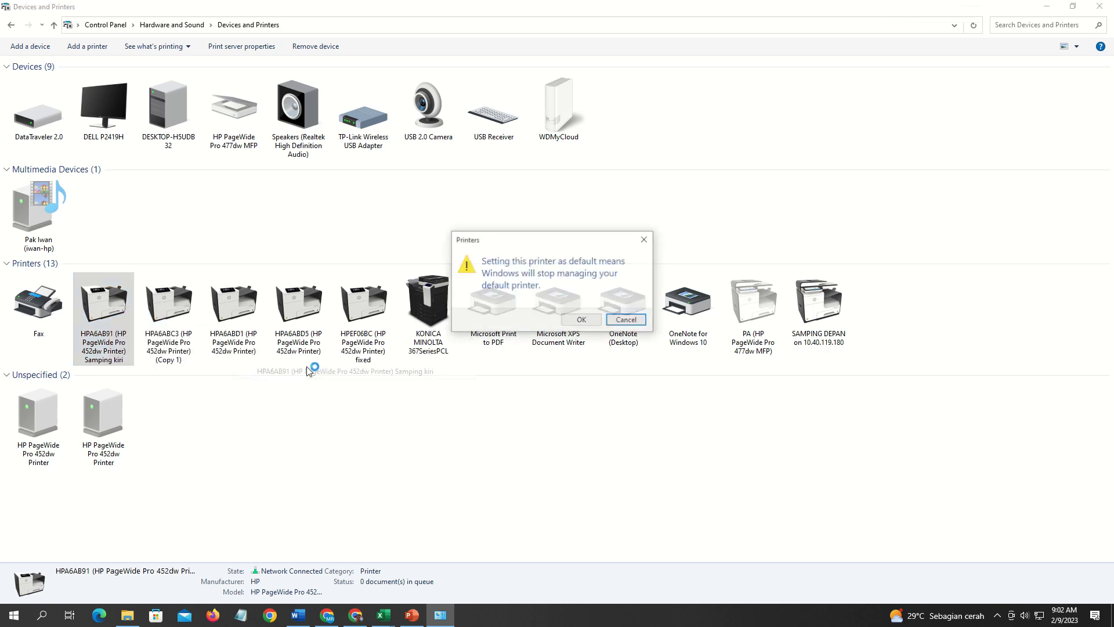
click(582, 320)
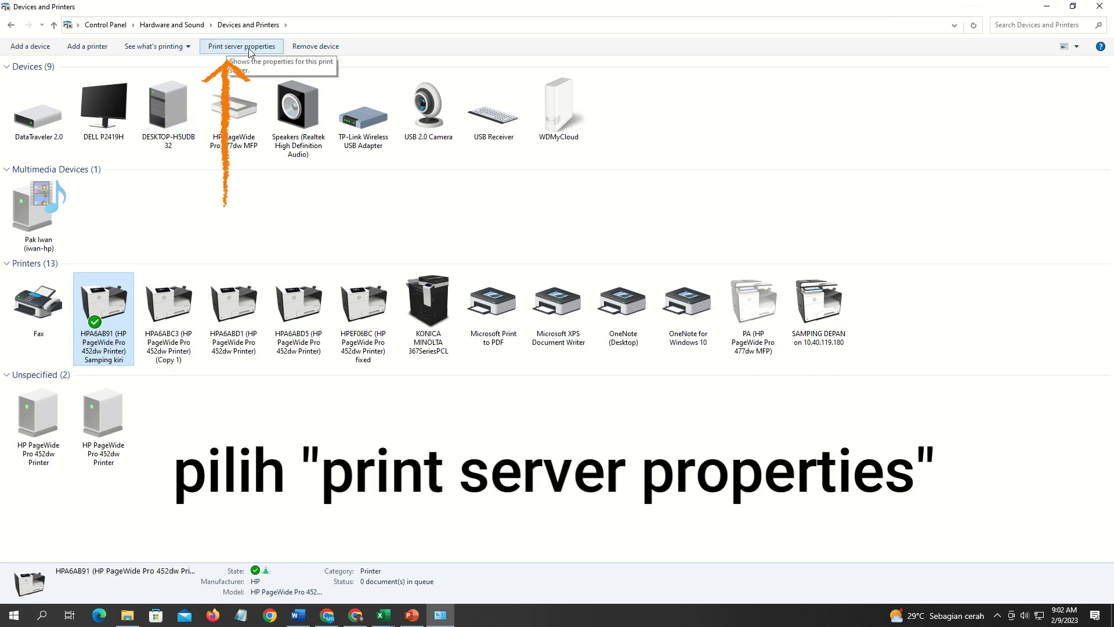
- Start a new paper form named F4 in Print server properties
click(229, 47)
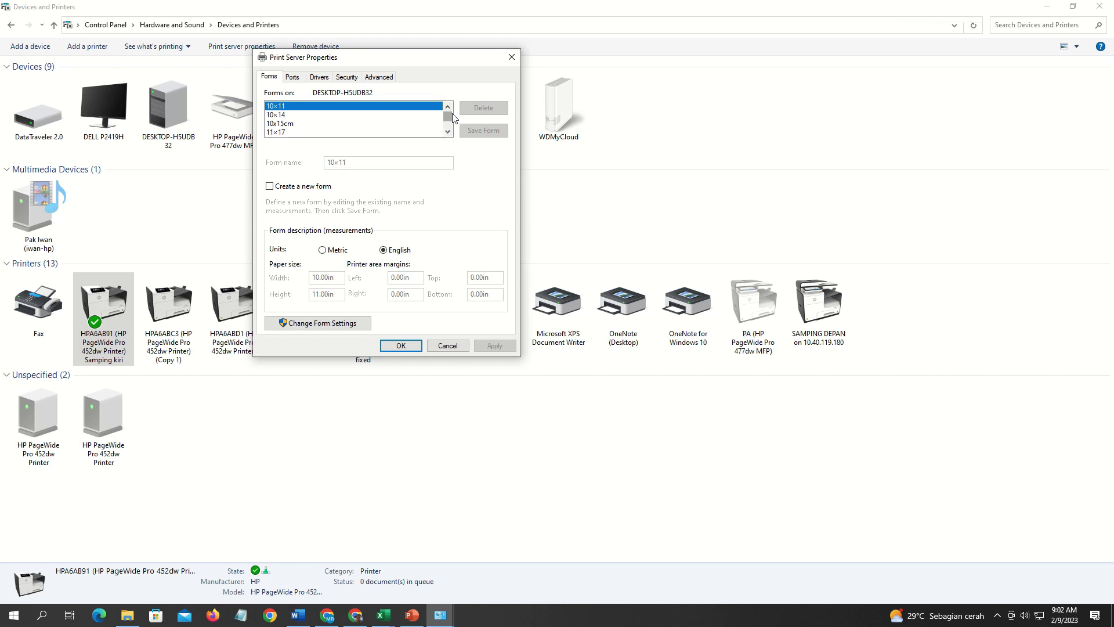
drag(448, 115, 447, 131)
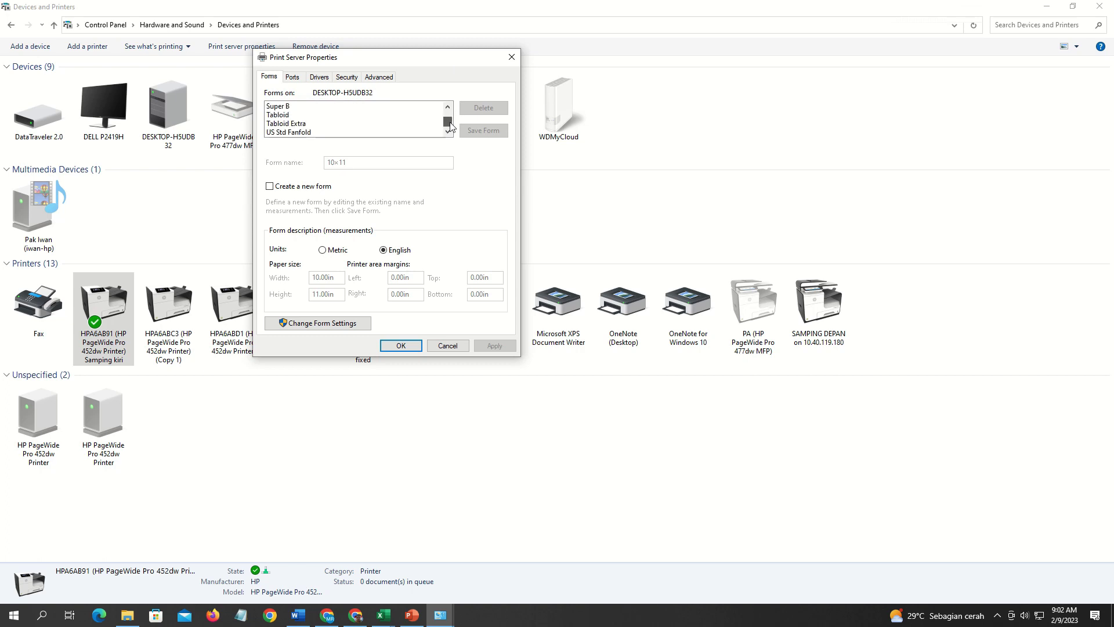
click(288, 186)
drag(422, 163, 316, 165)
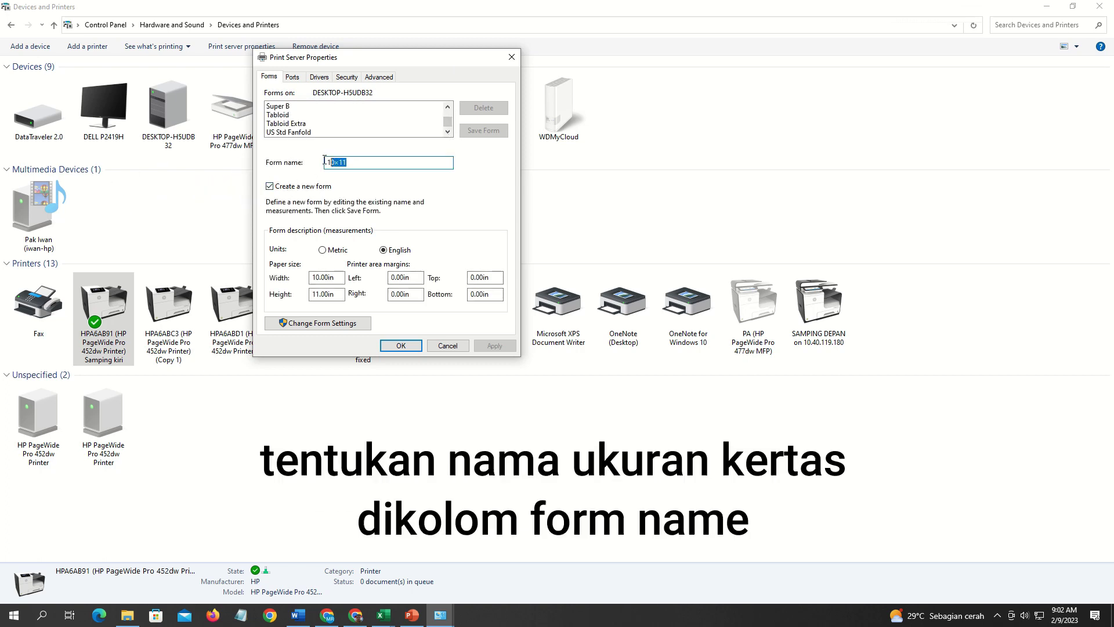
text(F)
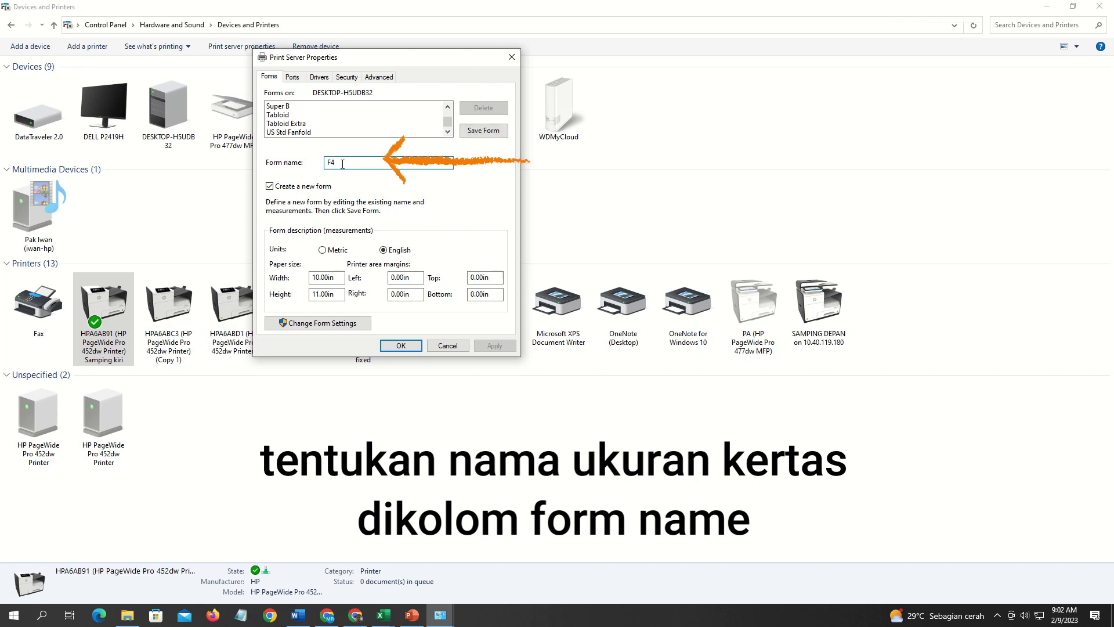
- Give the F4 form metric size 21.59 × 33.02 cm, save it, and close the window
click(334, 253)
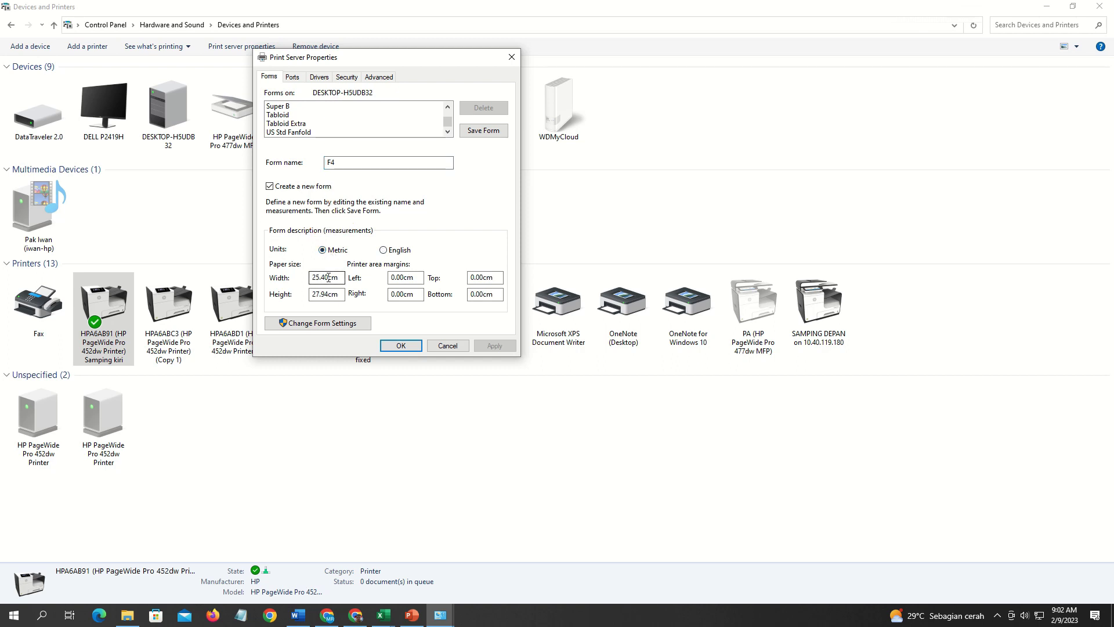
drag(328, 277, 311, 276)
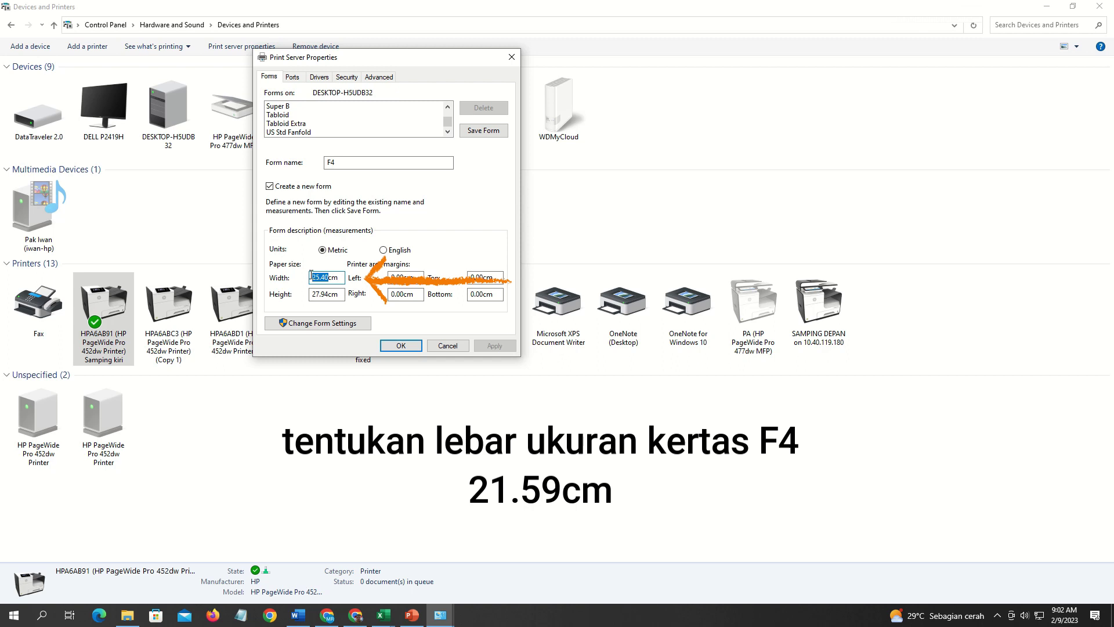
text(21.59)
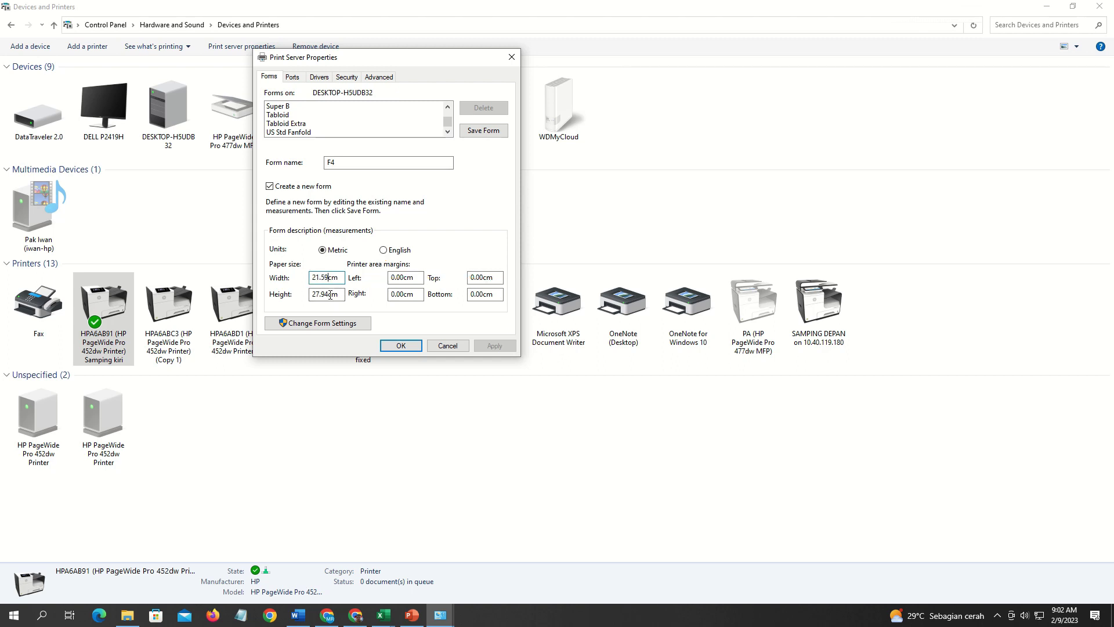
drag(329, 293, 309, 293)
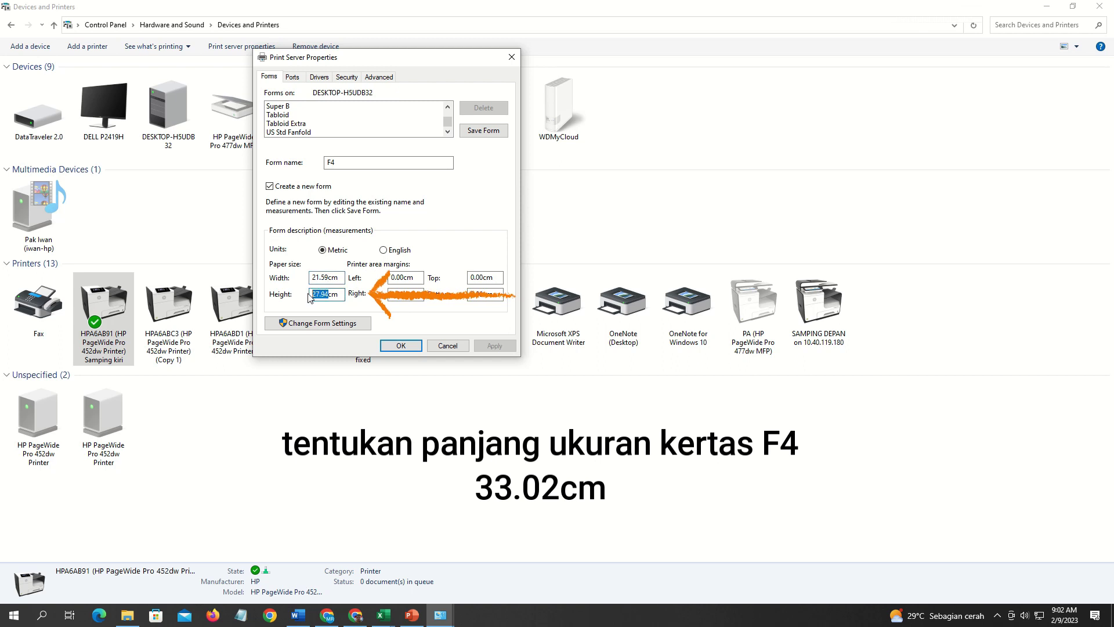
text(33.02cm)
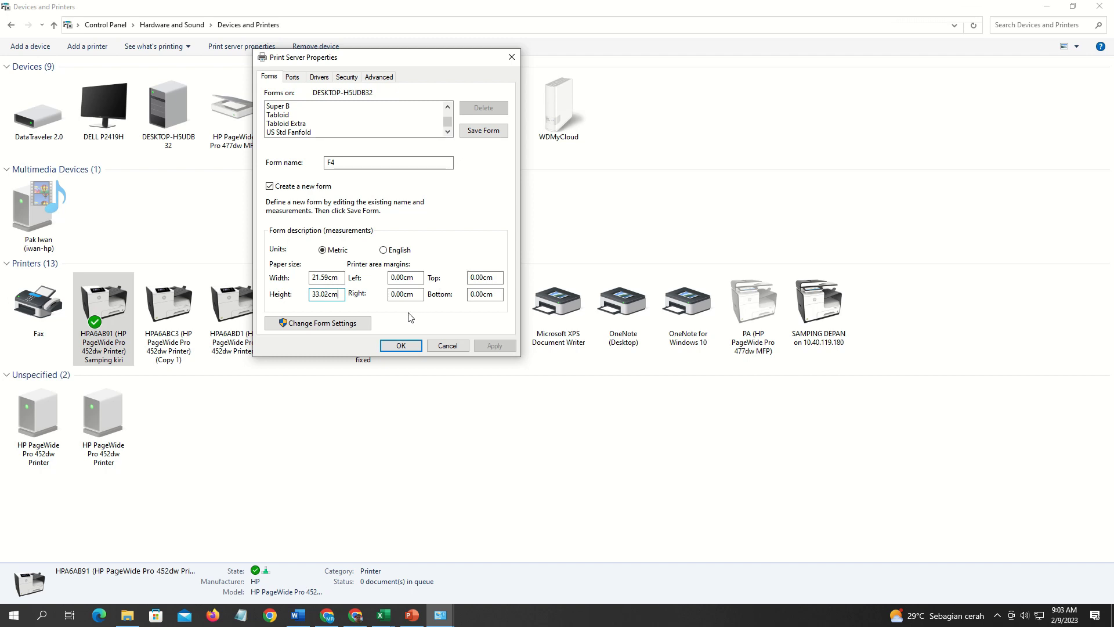
click(485, 136)
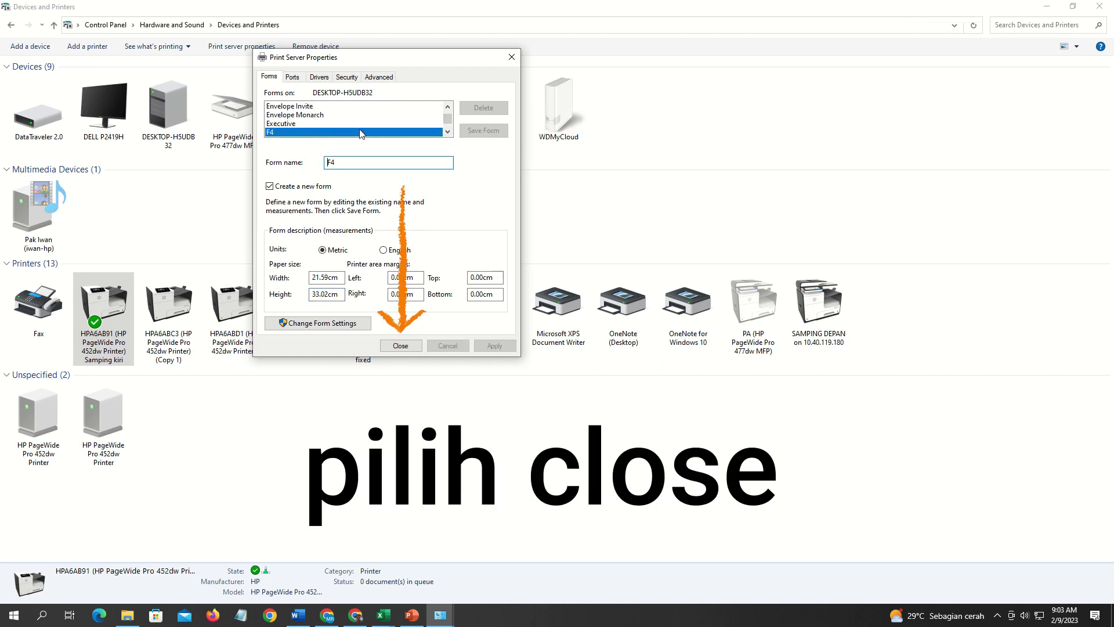
click(398, 345)
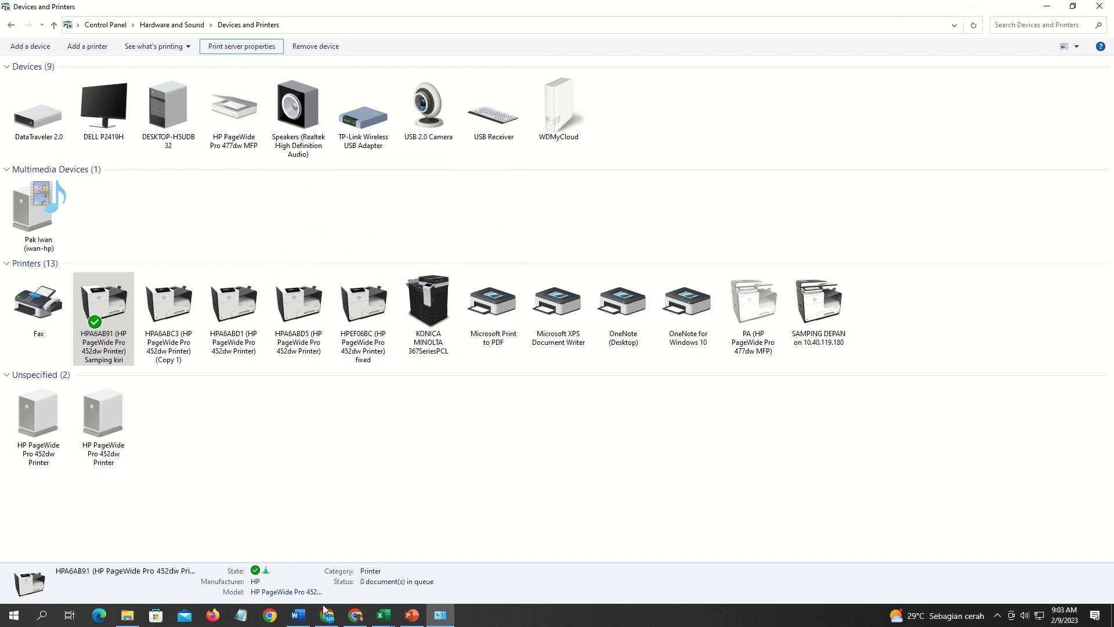
- Close Word without saving, relaunch it, and create a blank document
click(298, 615)
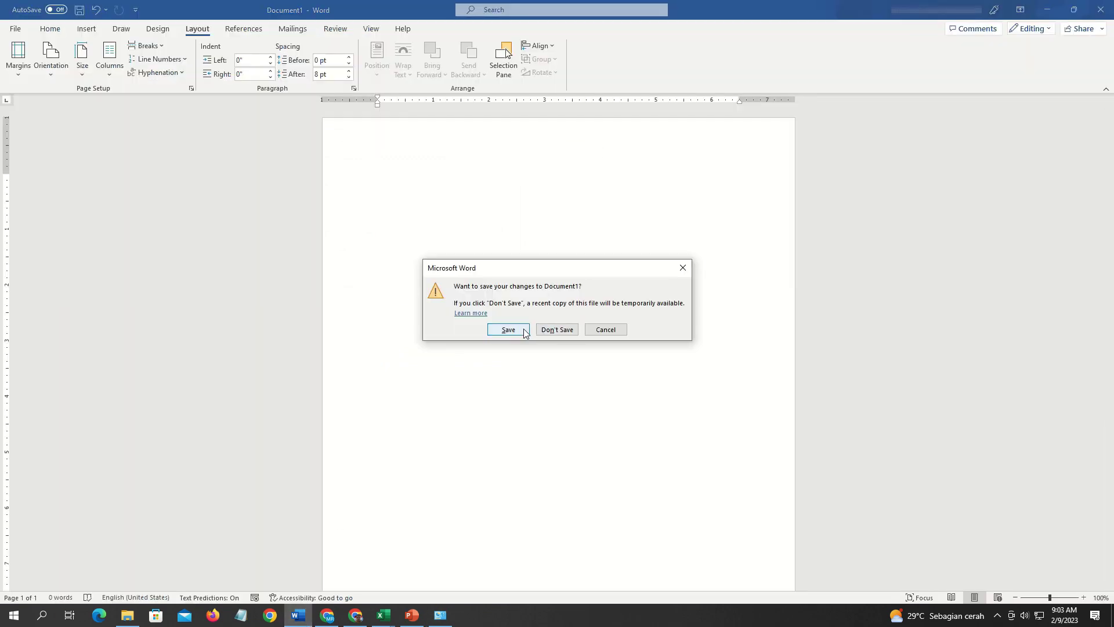
click(554, 329)
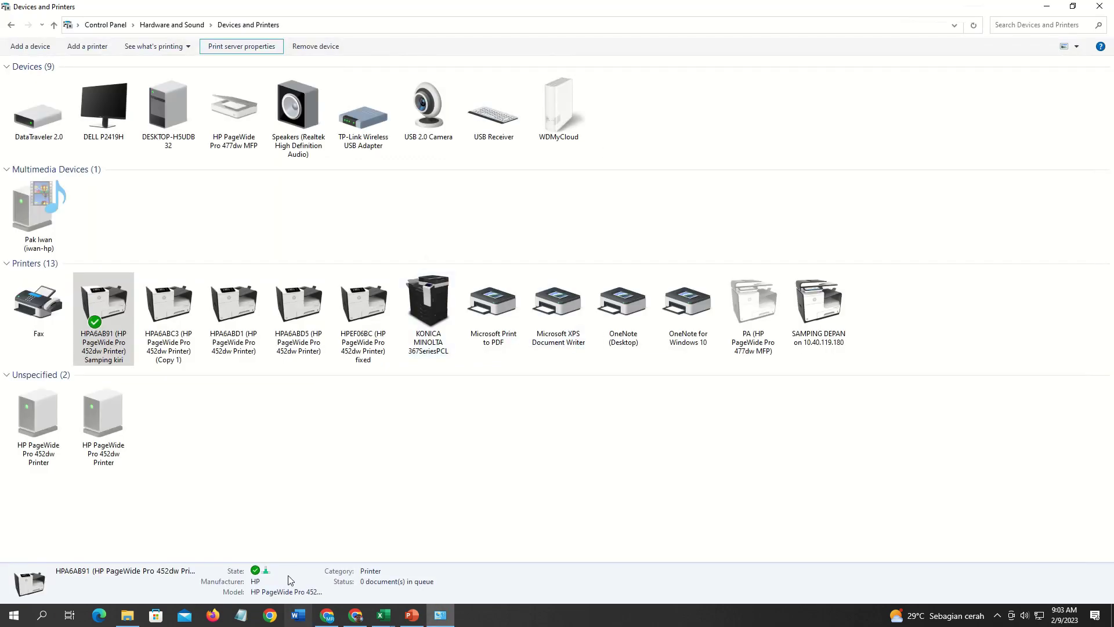
click(306, 621)
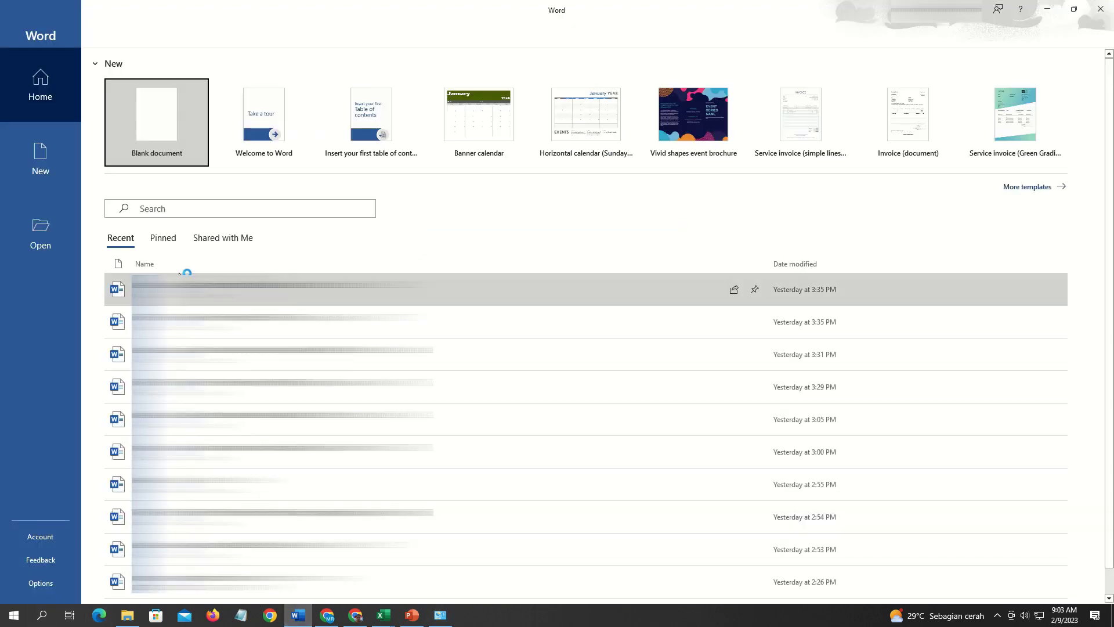
click(147, 129)
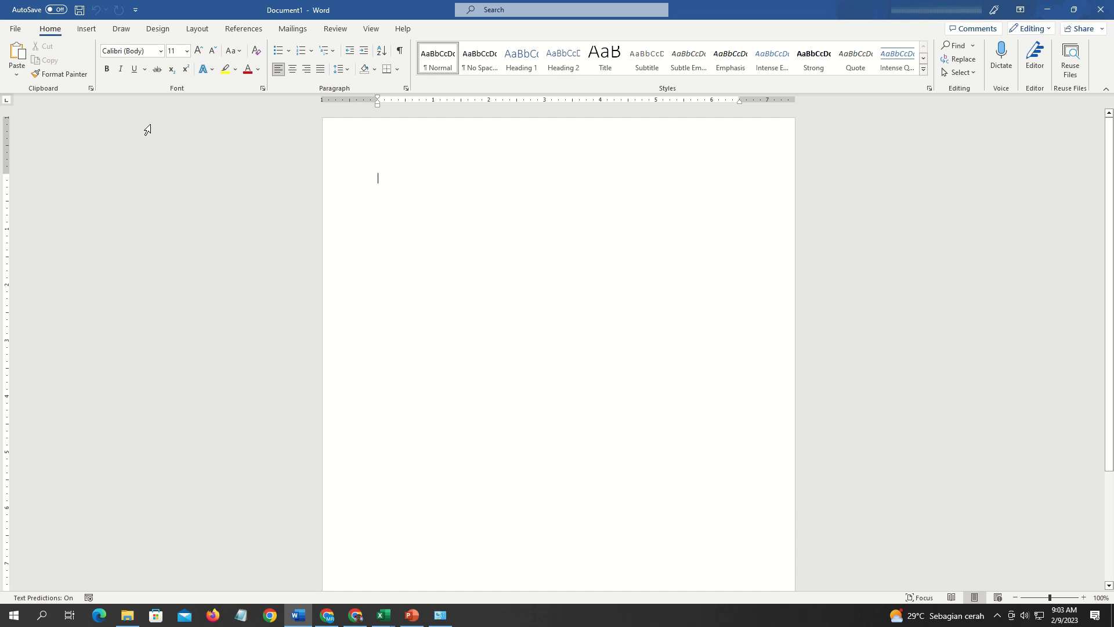
- Set the page to the F4 (8.5" x 13") preset from Layout > Size
click(197, 30)
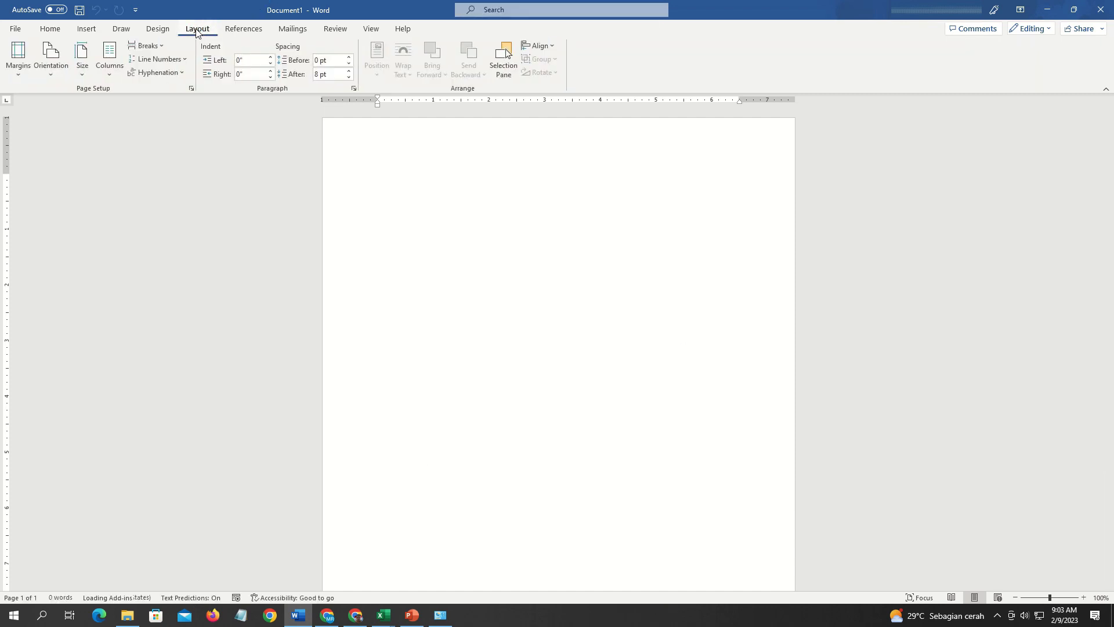
click(81, 79)
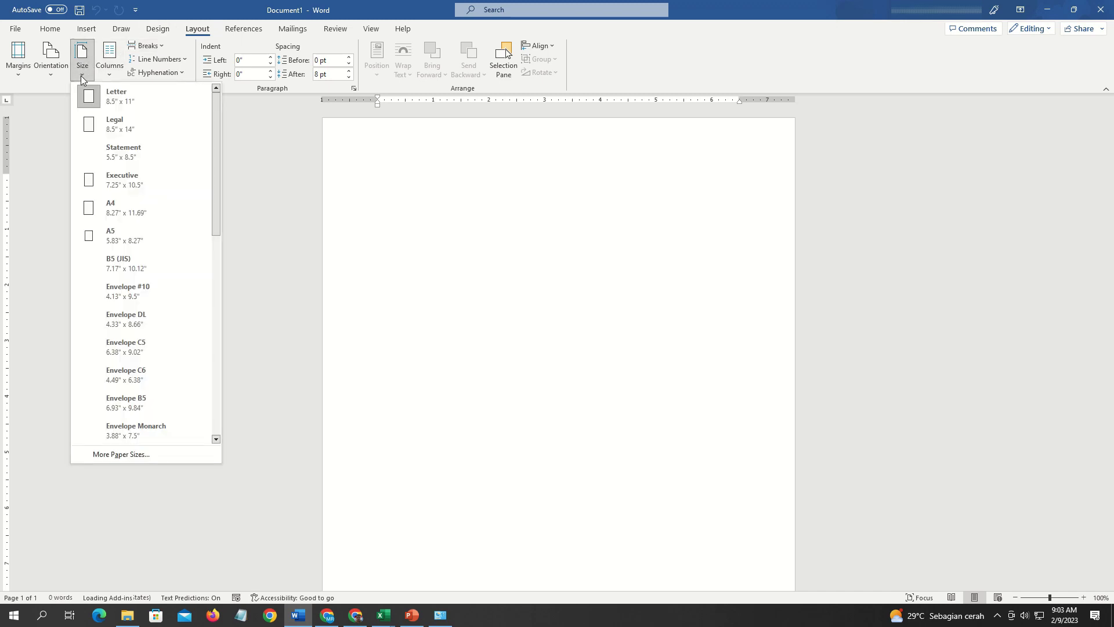
mouse_move(214, 105)
mouse_down()
mouse_move(229, 217)
mouse_move(219, 319)
mouse_up()
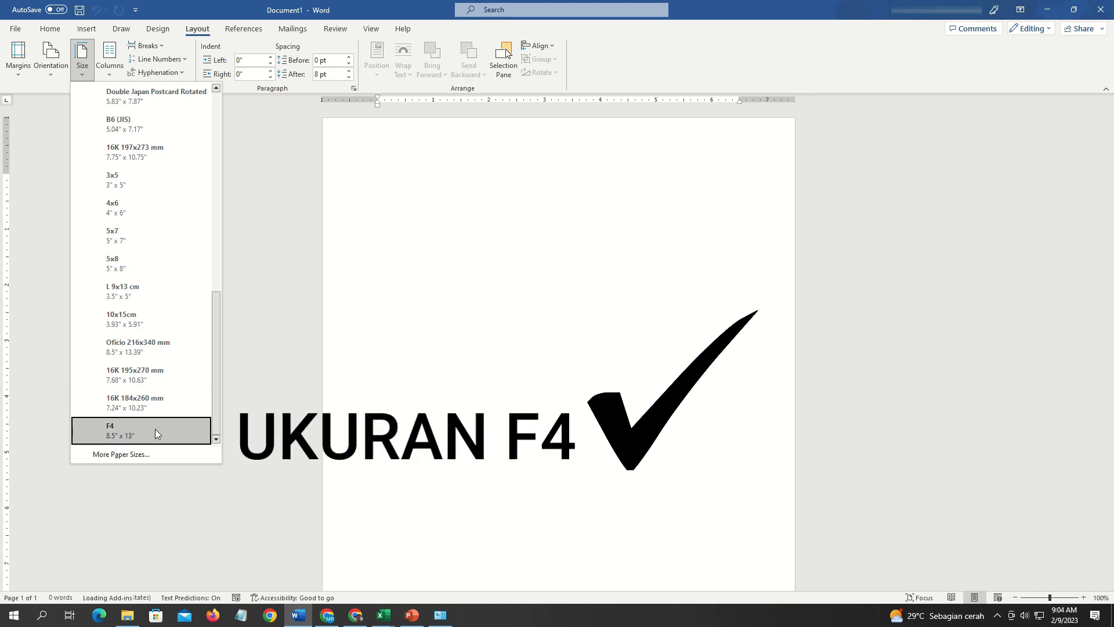
click(151, 429)
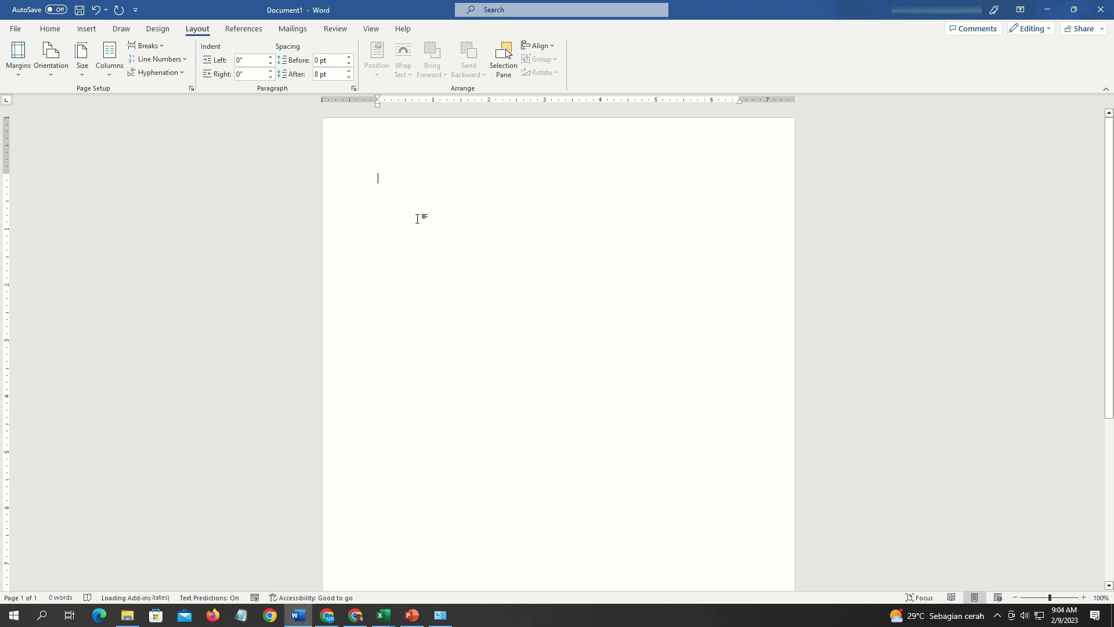
- Open Print settings and switch to Print One Sided on F4 8.5" x 13" paper
key(ctrl+p)
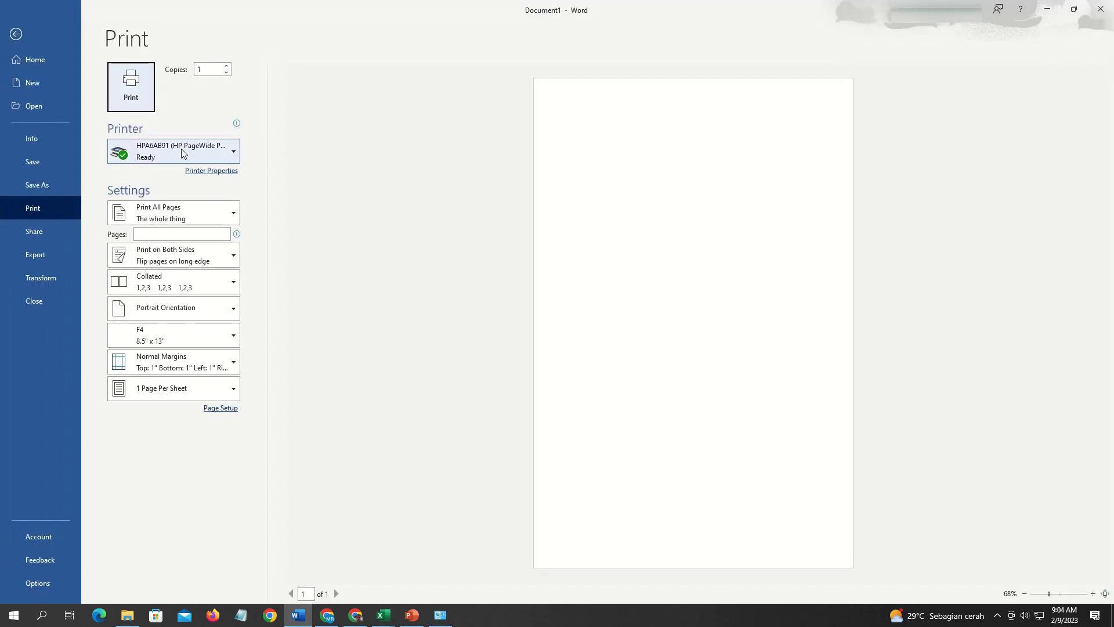
click(162, 255)
click(162, 275)
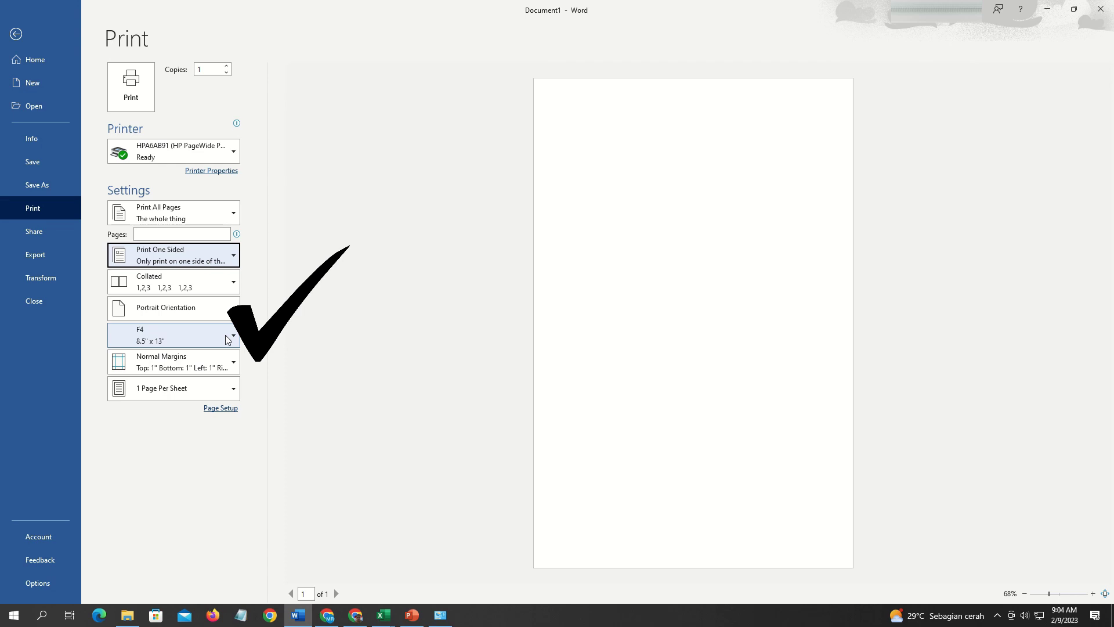
- Leave the Print backstage to return to the blank F4 Document1
click(19, 37)
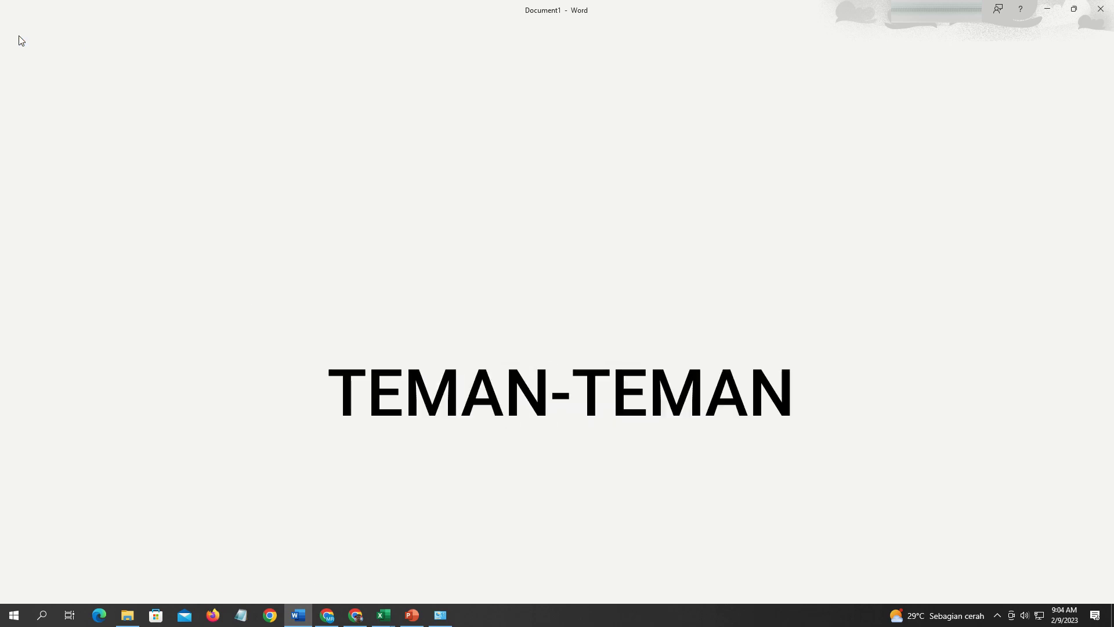